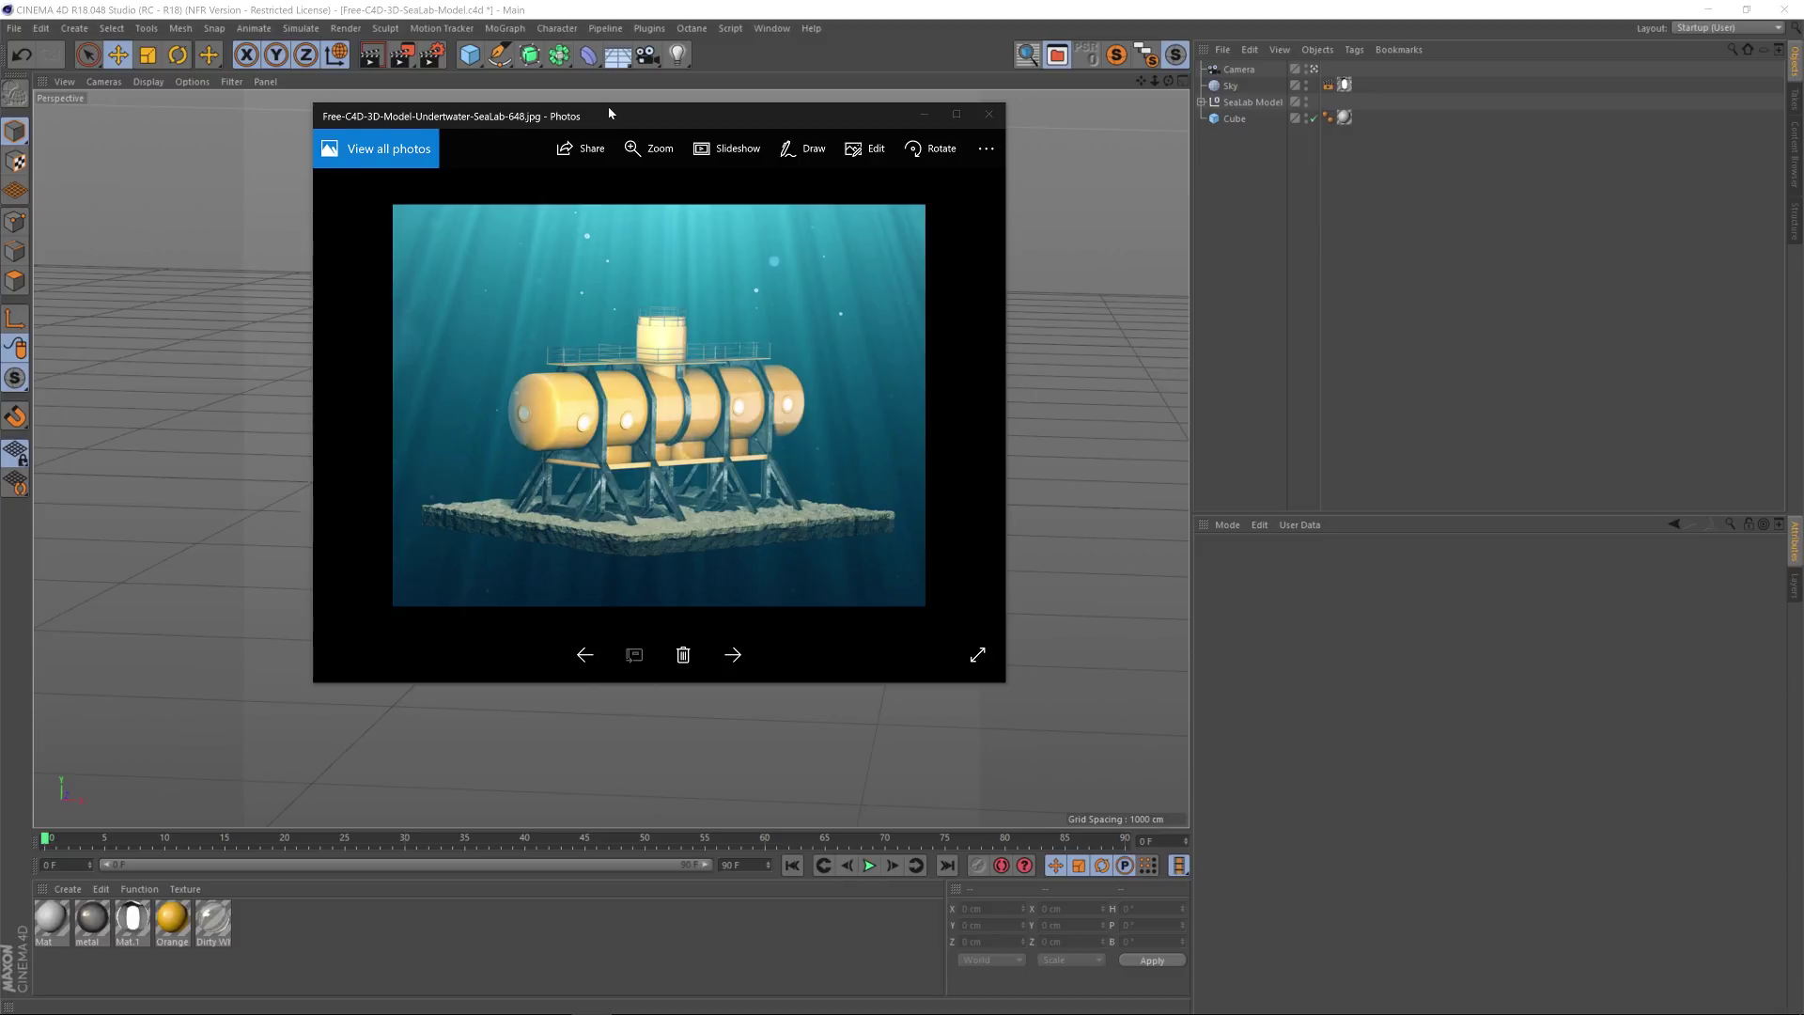
# Close the reference picture, then add a light raised to about Y 1162 cm above the sea lab model.
pyautogui.moveTo(609, 114); pyautogui.dragTo(1203, 161)
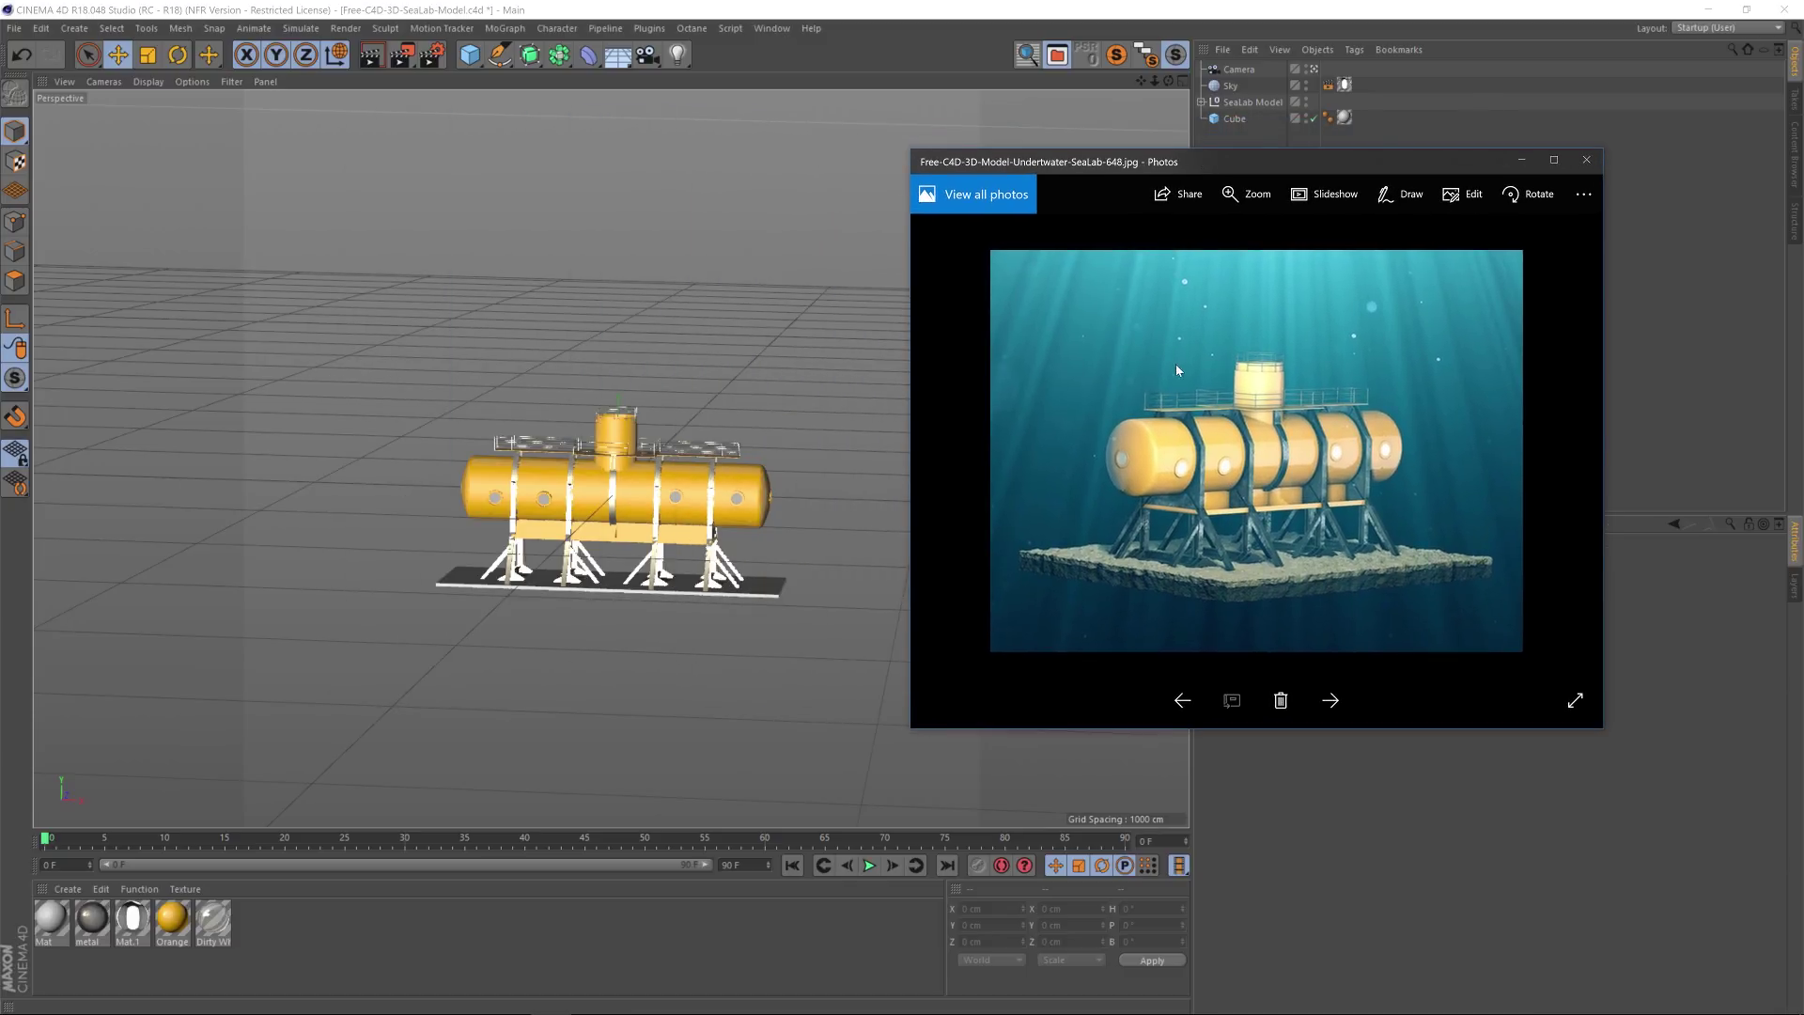
pyautogui.click(1587, 160)
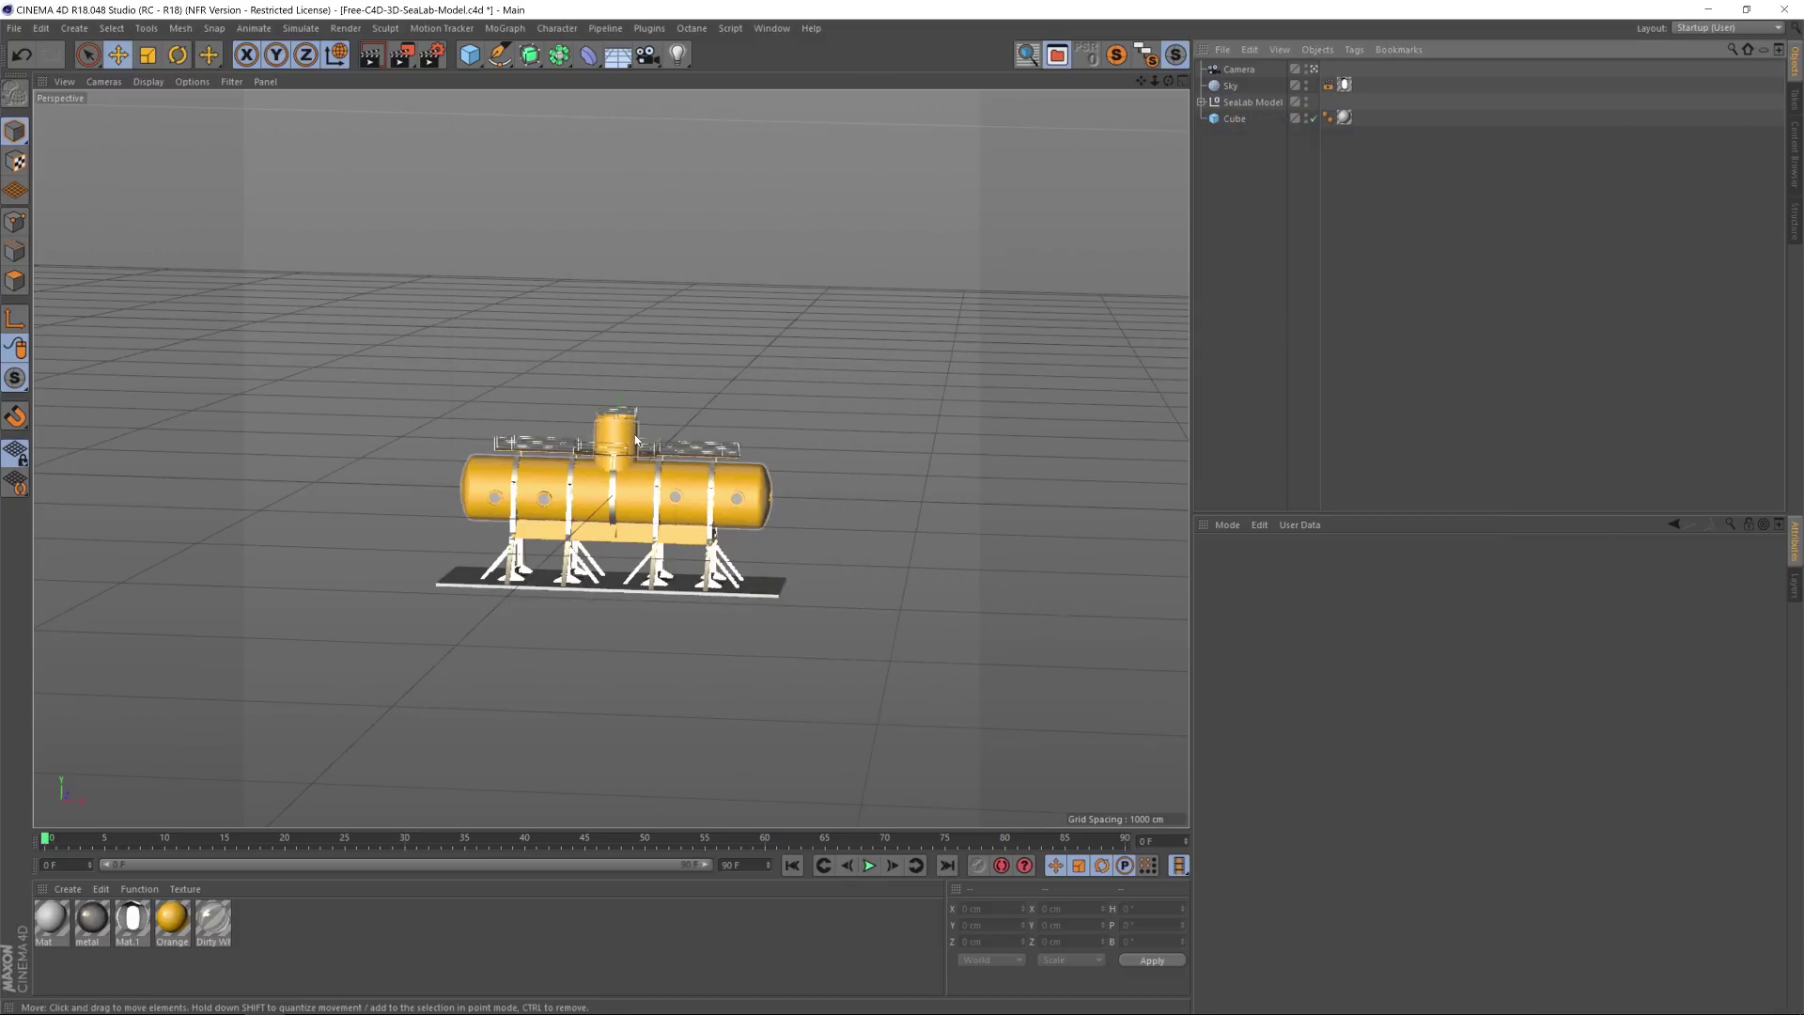
pyautogui.click(678, 54)
pyautogui.moveTo(619, 362); pyautogui.dragTo(624, 7)
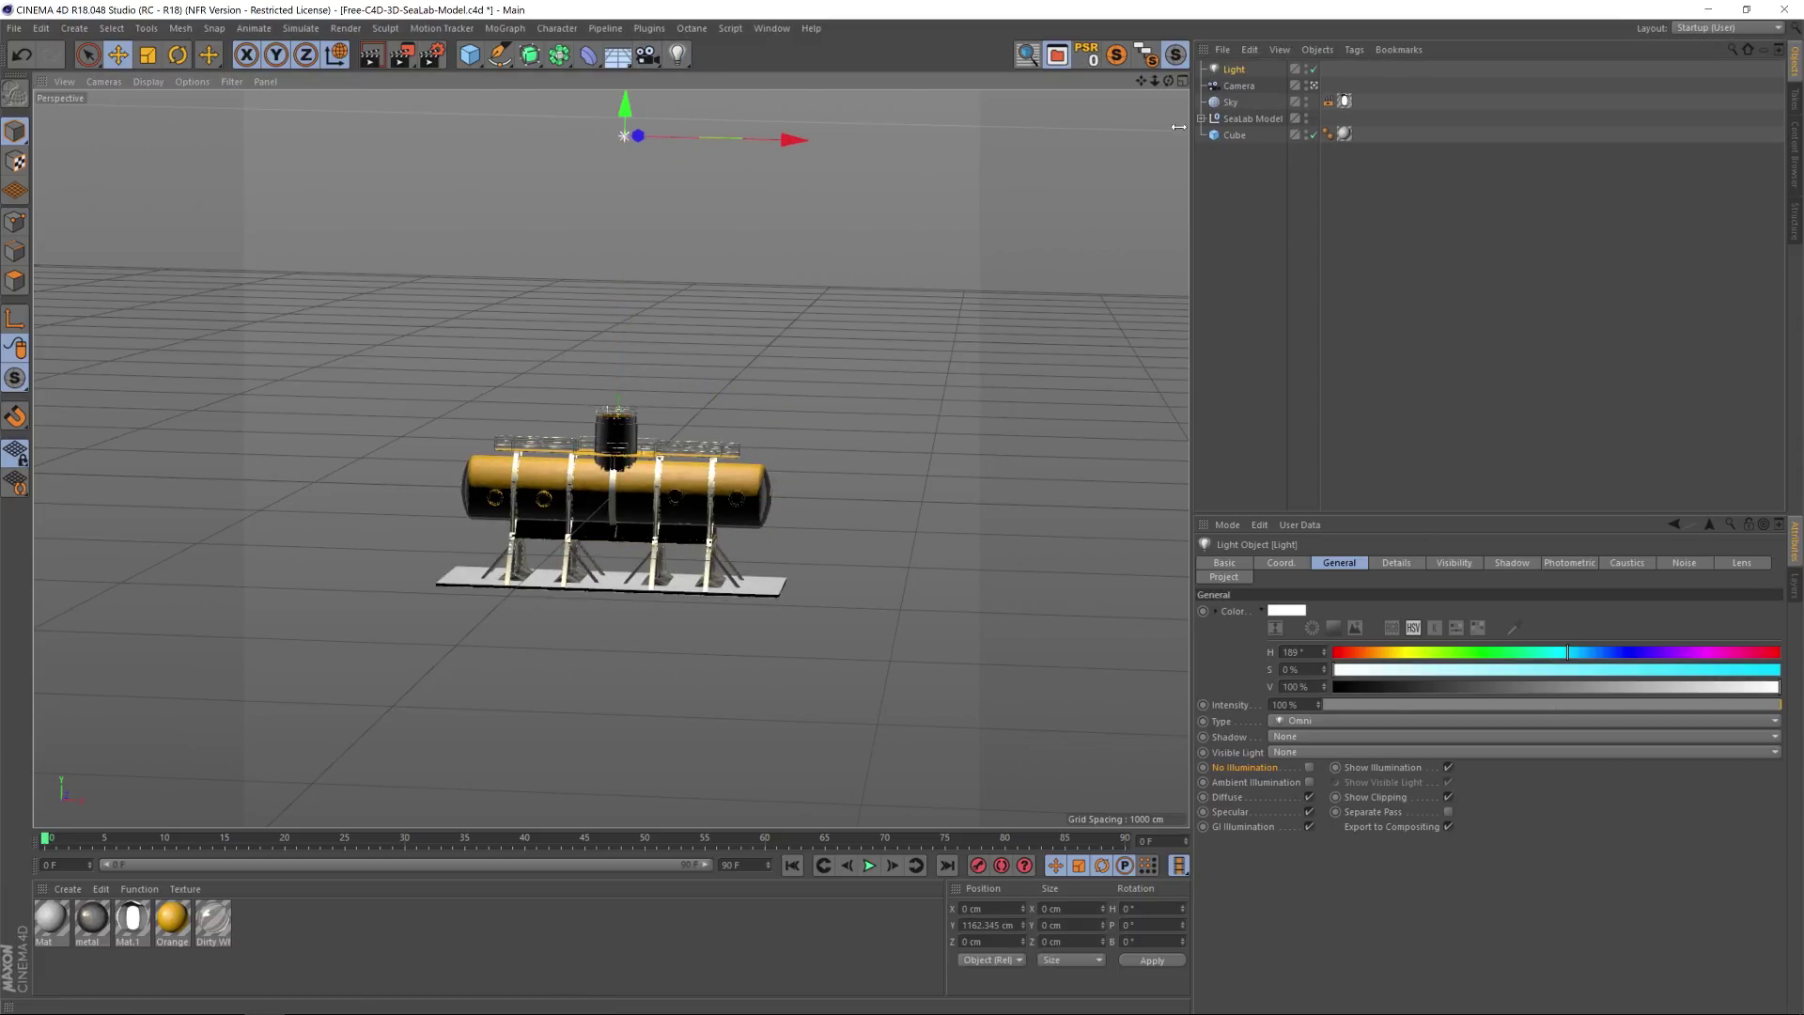
pyautogui.moveTo(1155, 81); pyautogui.dragTo(856, 139)
# Change the light's type to Spot, rotate it to a pitch of -90° so it points straight down, and test-render the view.
pyautogui.press('r')
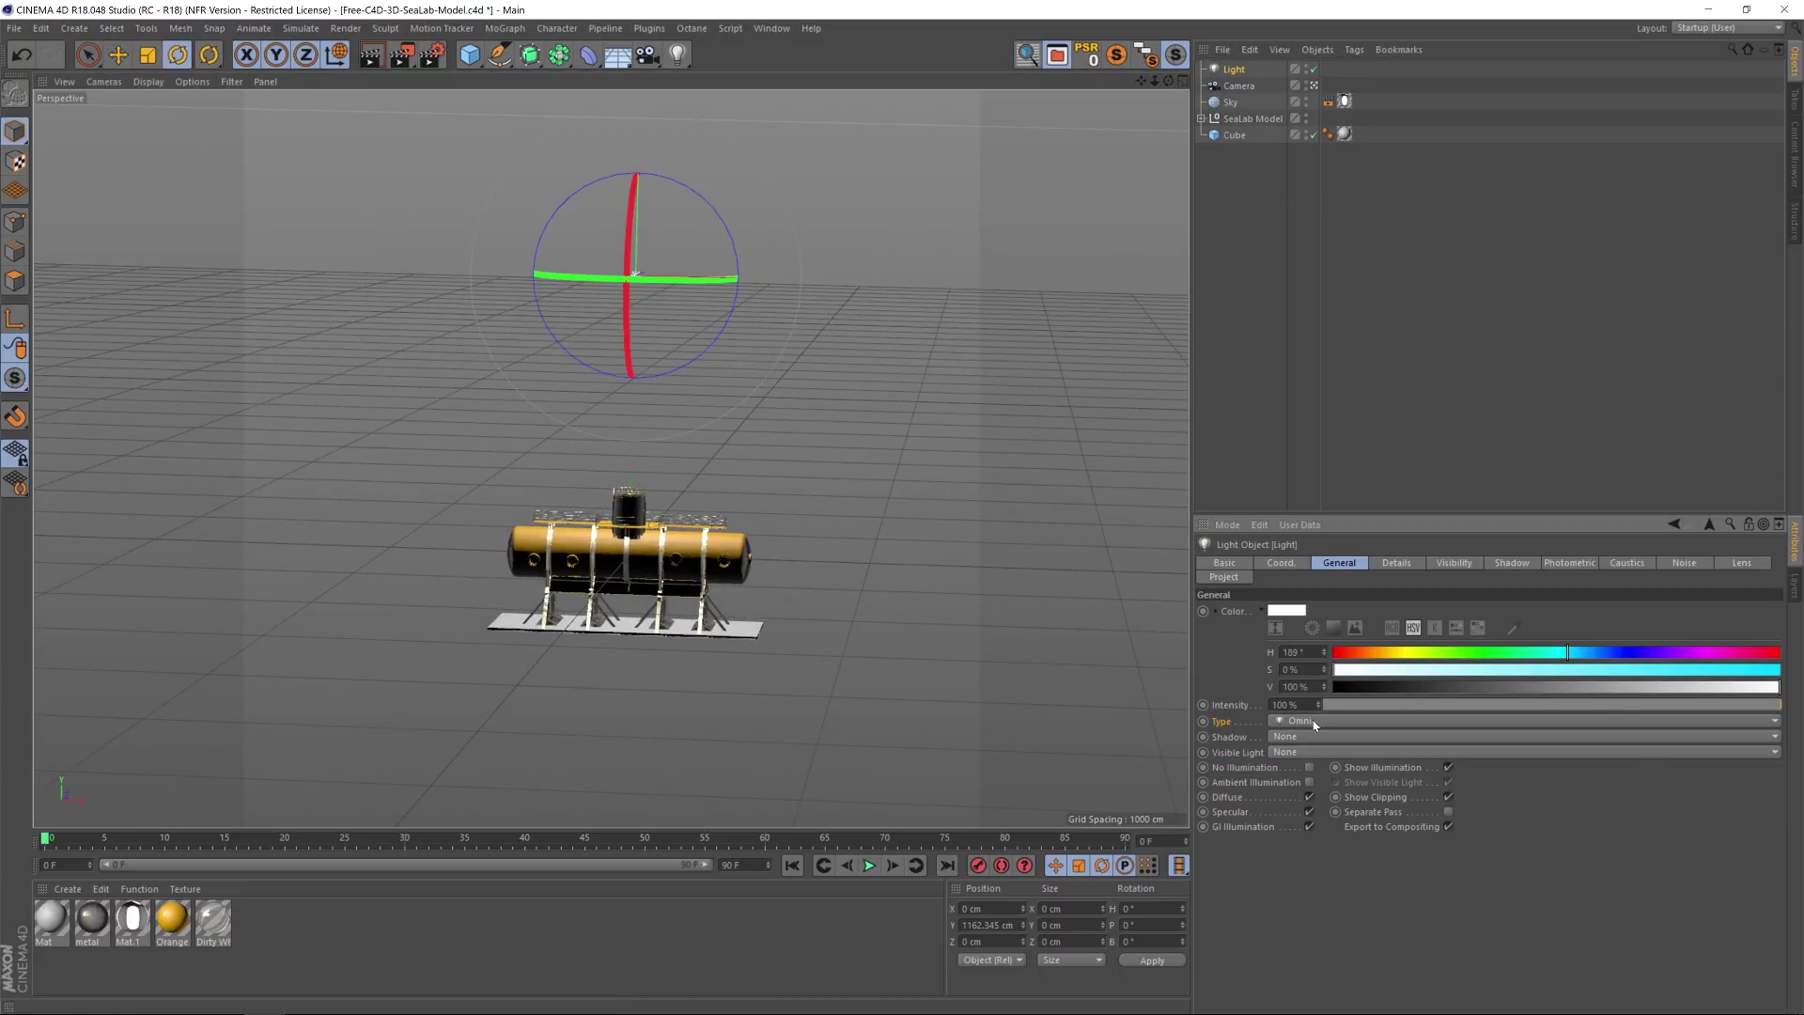
pyautogui.click(1296, 721)
pyautogui.click(1310, 760)
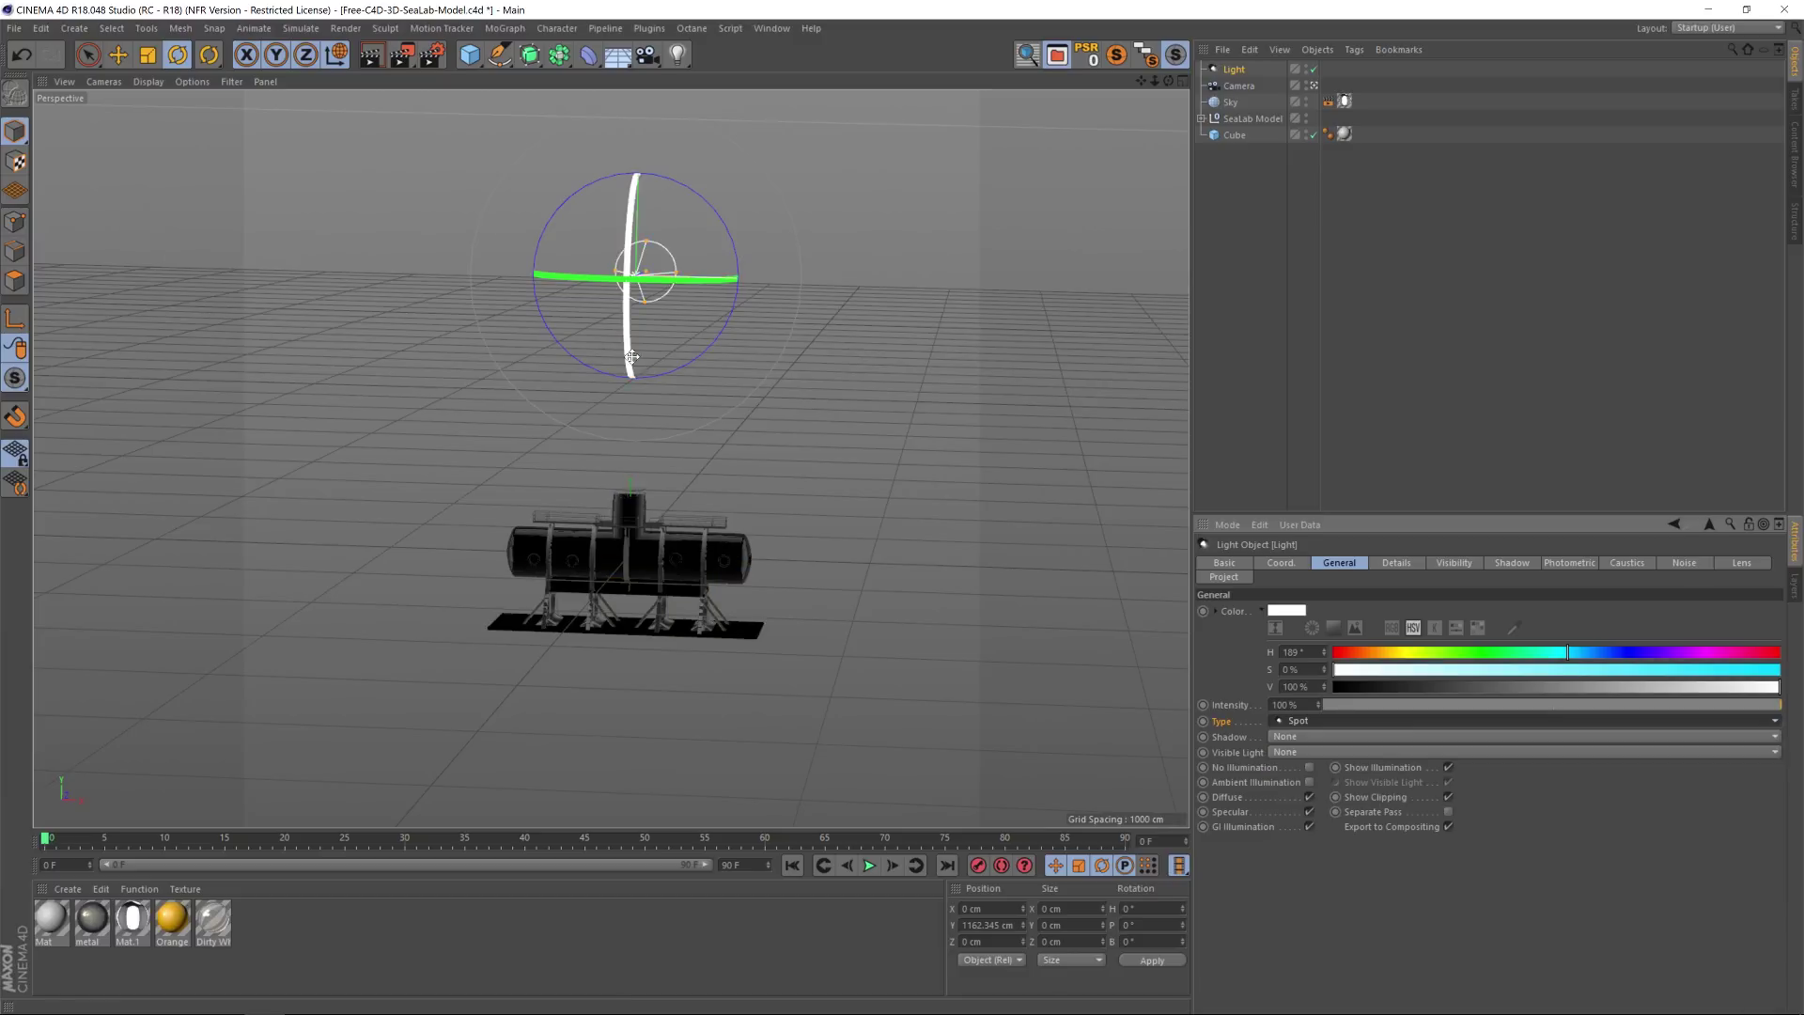
pyautogui.moveTo(626, 239); pyautogui.dragTo(669, 70)
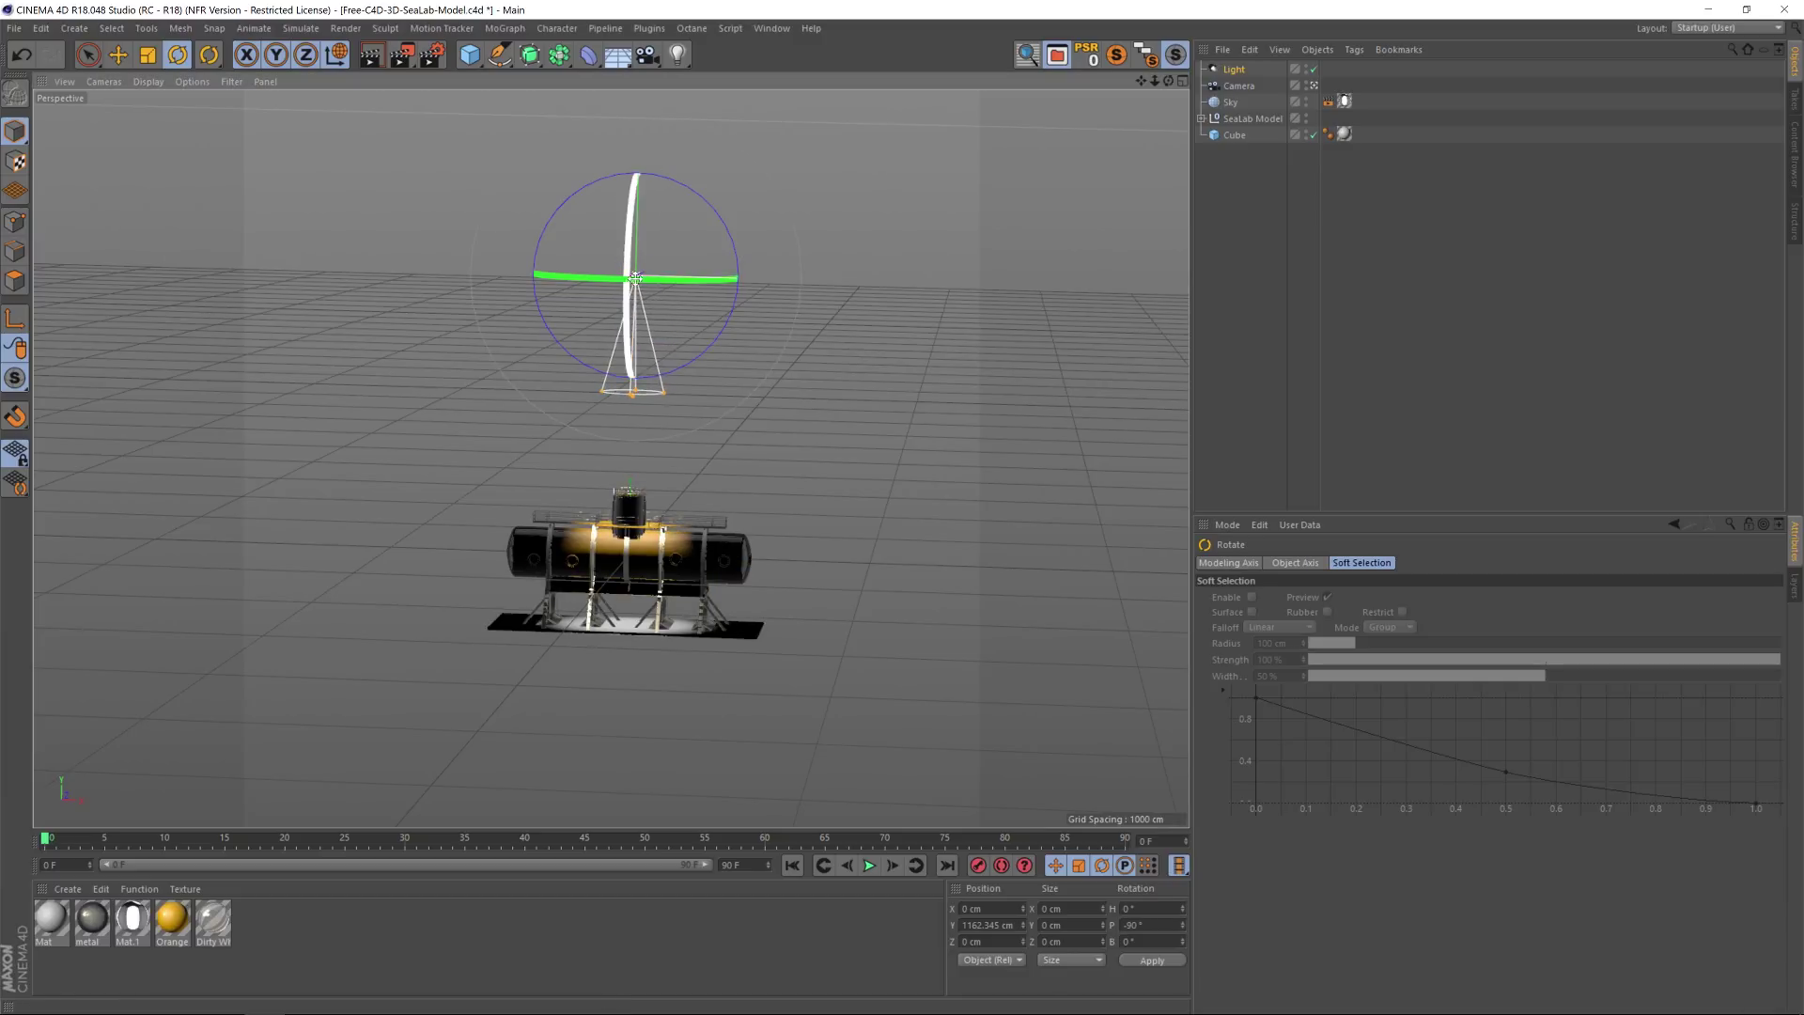
pyautogui.moveTo(684, 327)
pyautogui.keyDown('alt'); pyautogui.mouseDown()
pyautogui.moveTo(704, 314)
pyautogui.moveTo(689, 332)
pyautogui.mouseUp(); pyautogui.keyUp('alt')
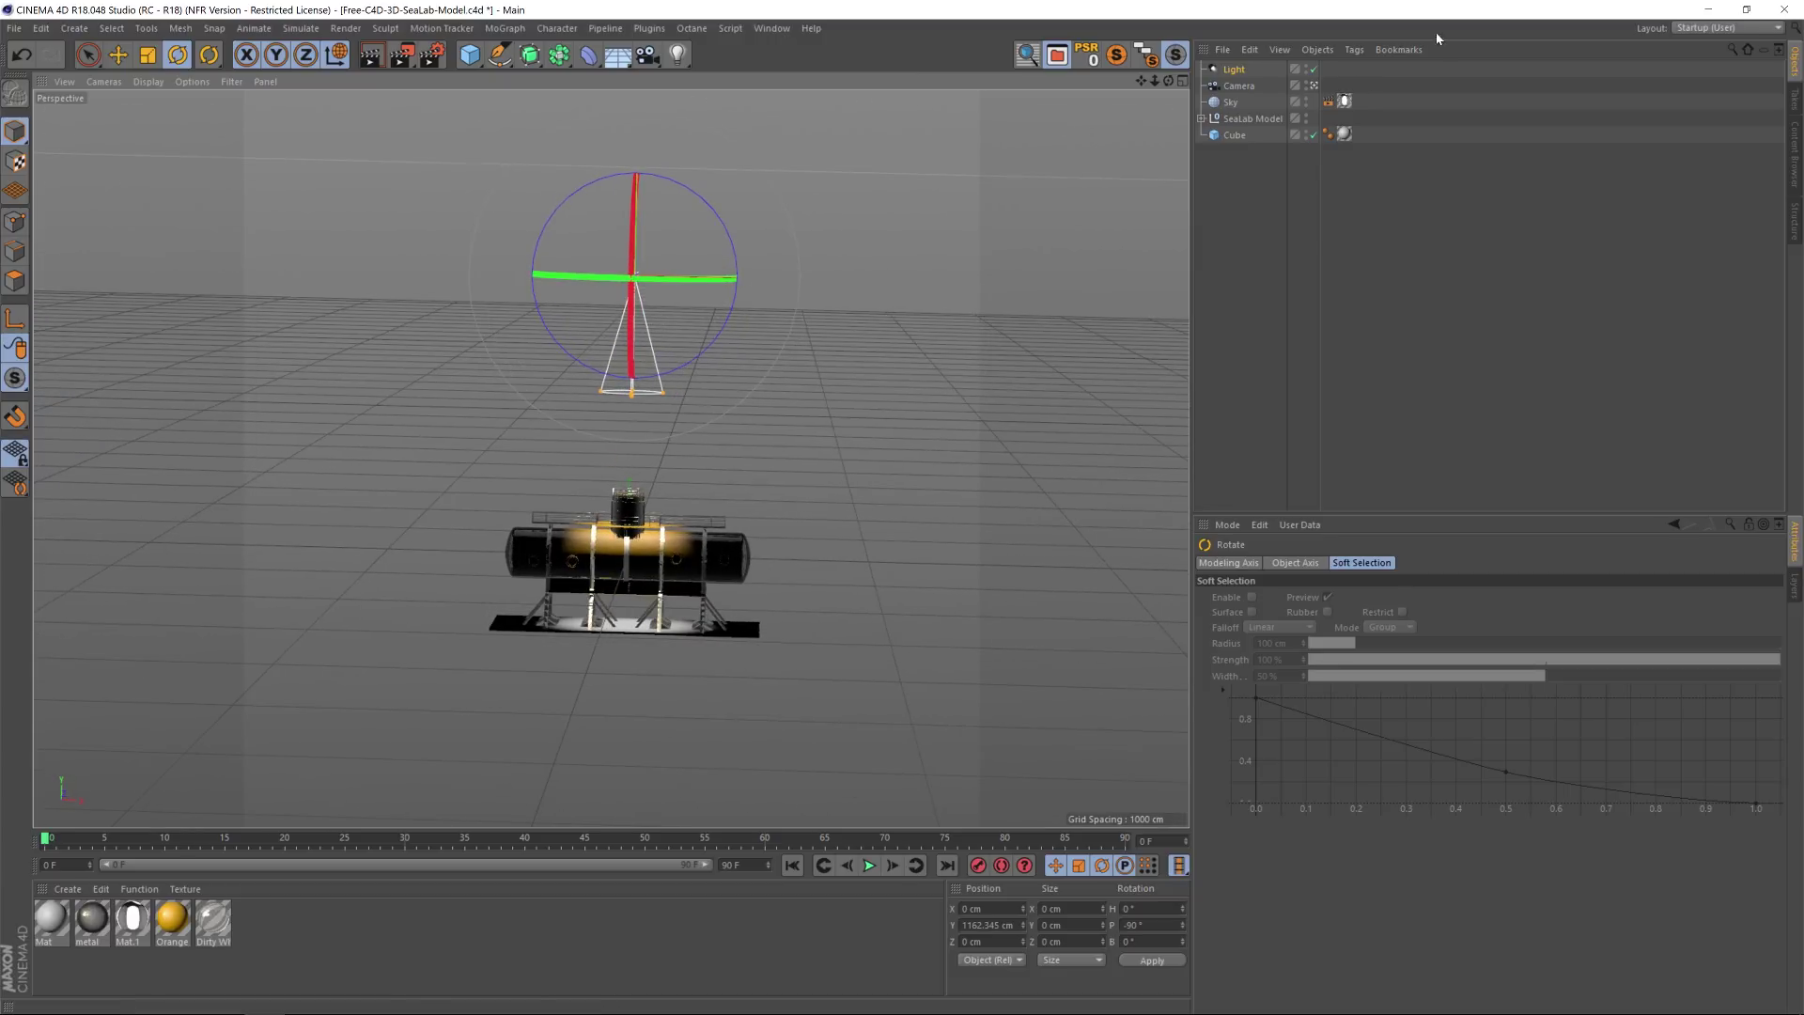
pyautogui.click(1234, 69)
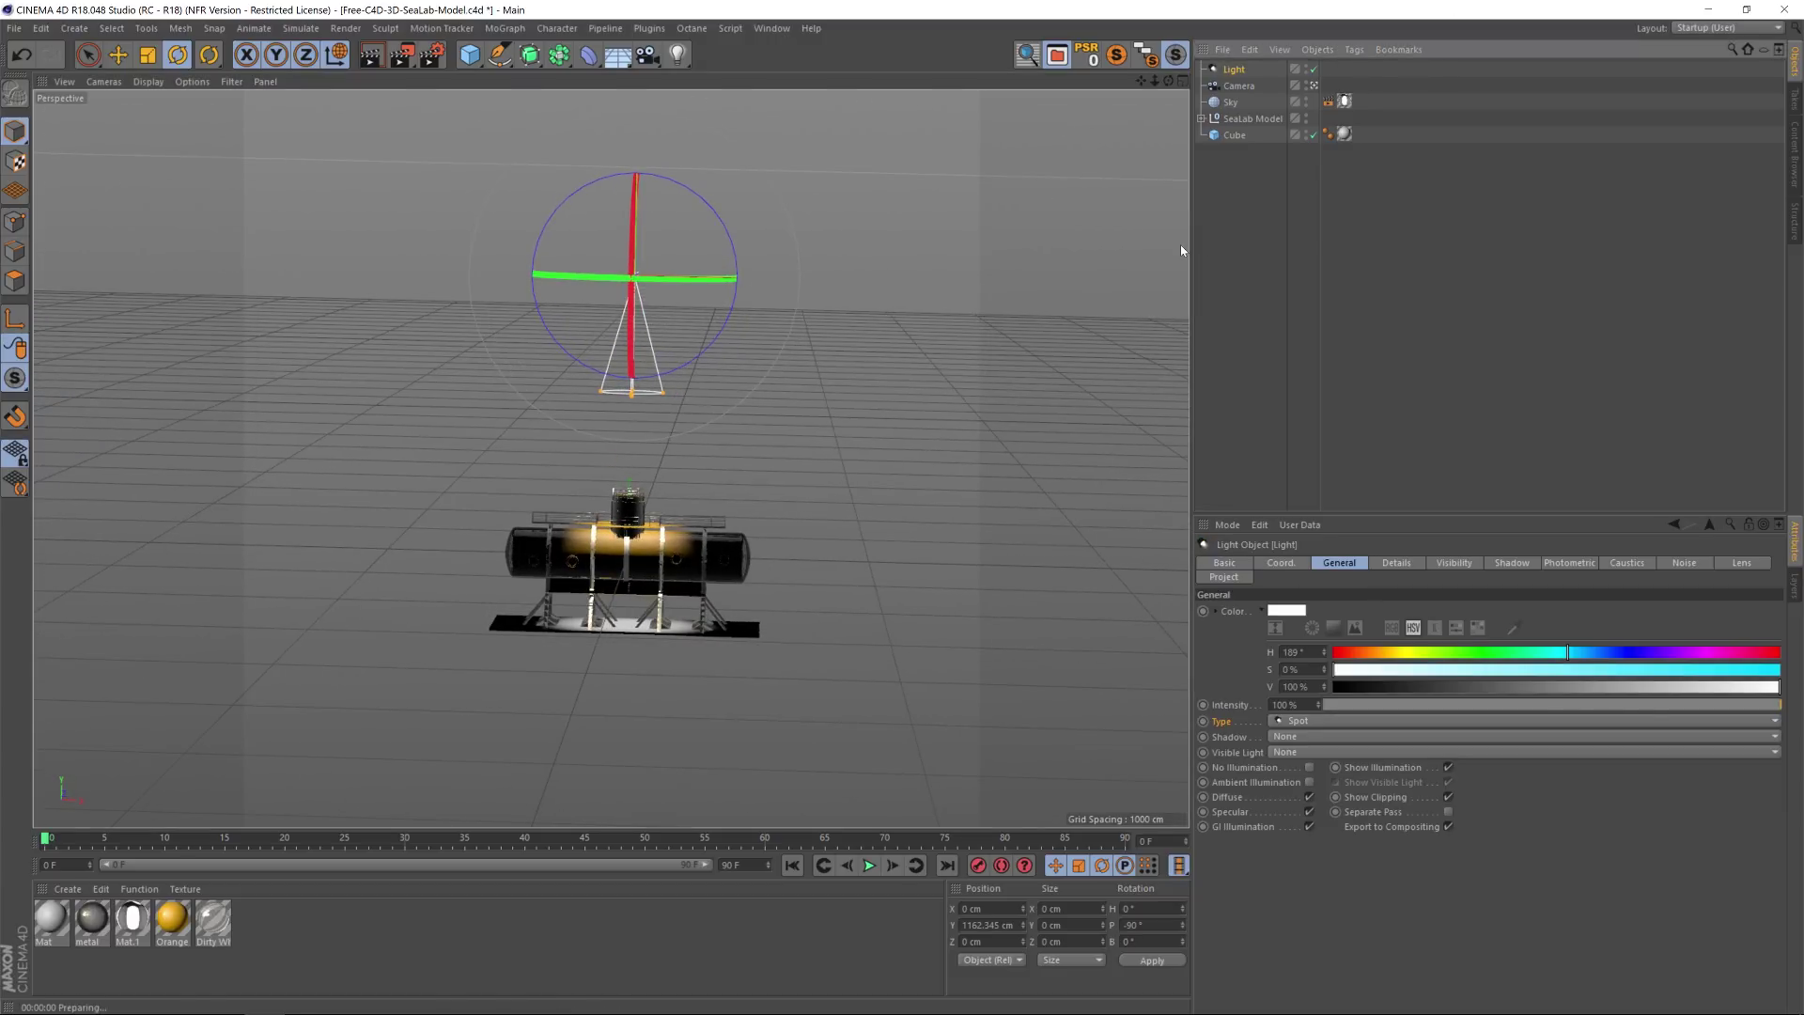
pyautogui.hotkey('ctrl', 'r')
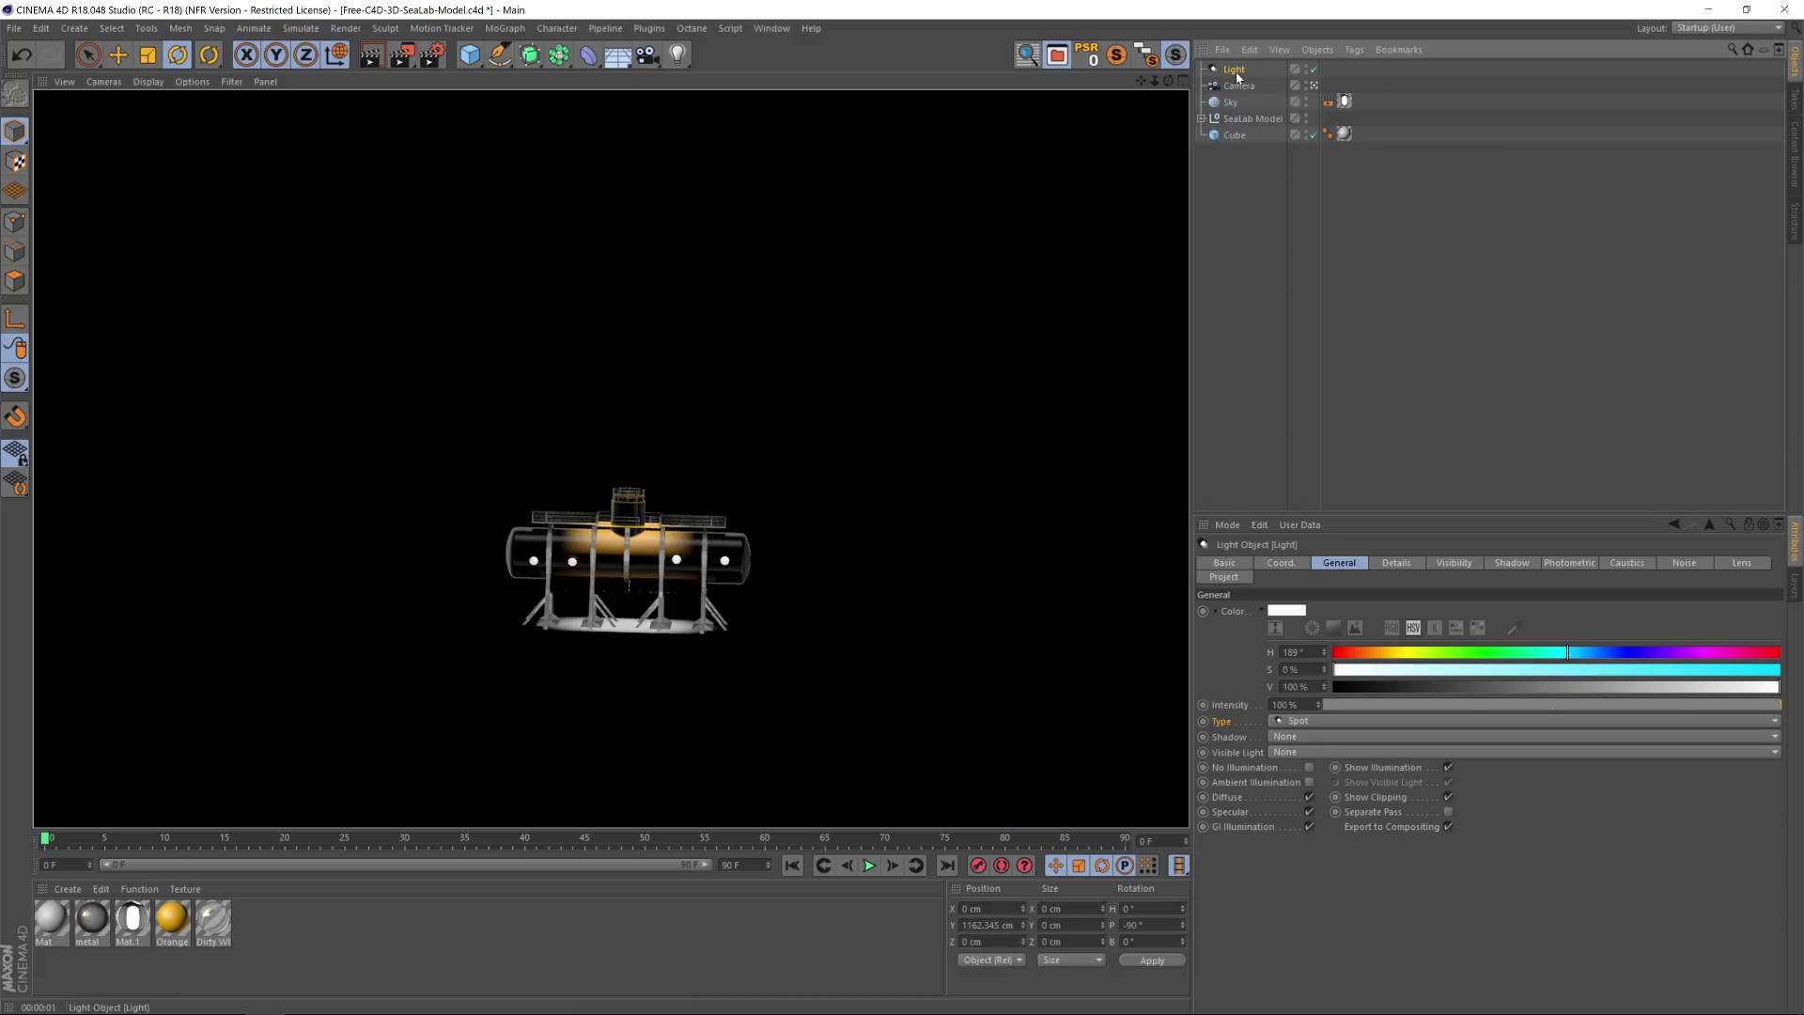
# Set the spot light's visible light to Volumetric and test-render the view.
pyautogui.click(1235, 71)
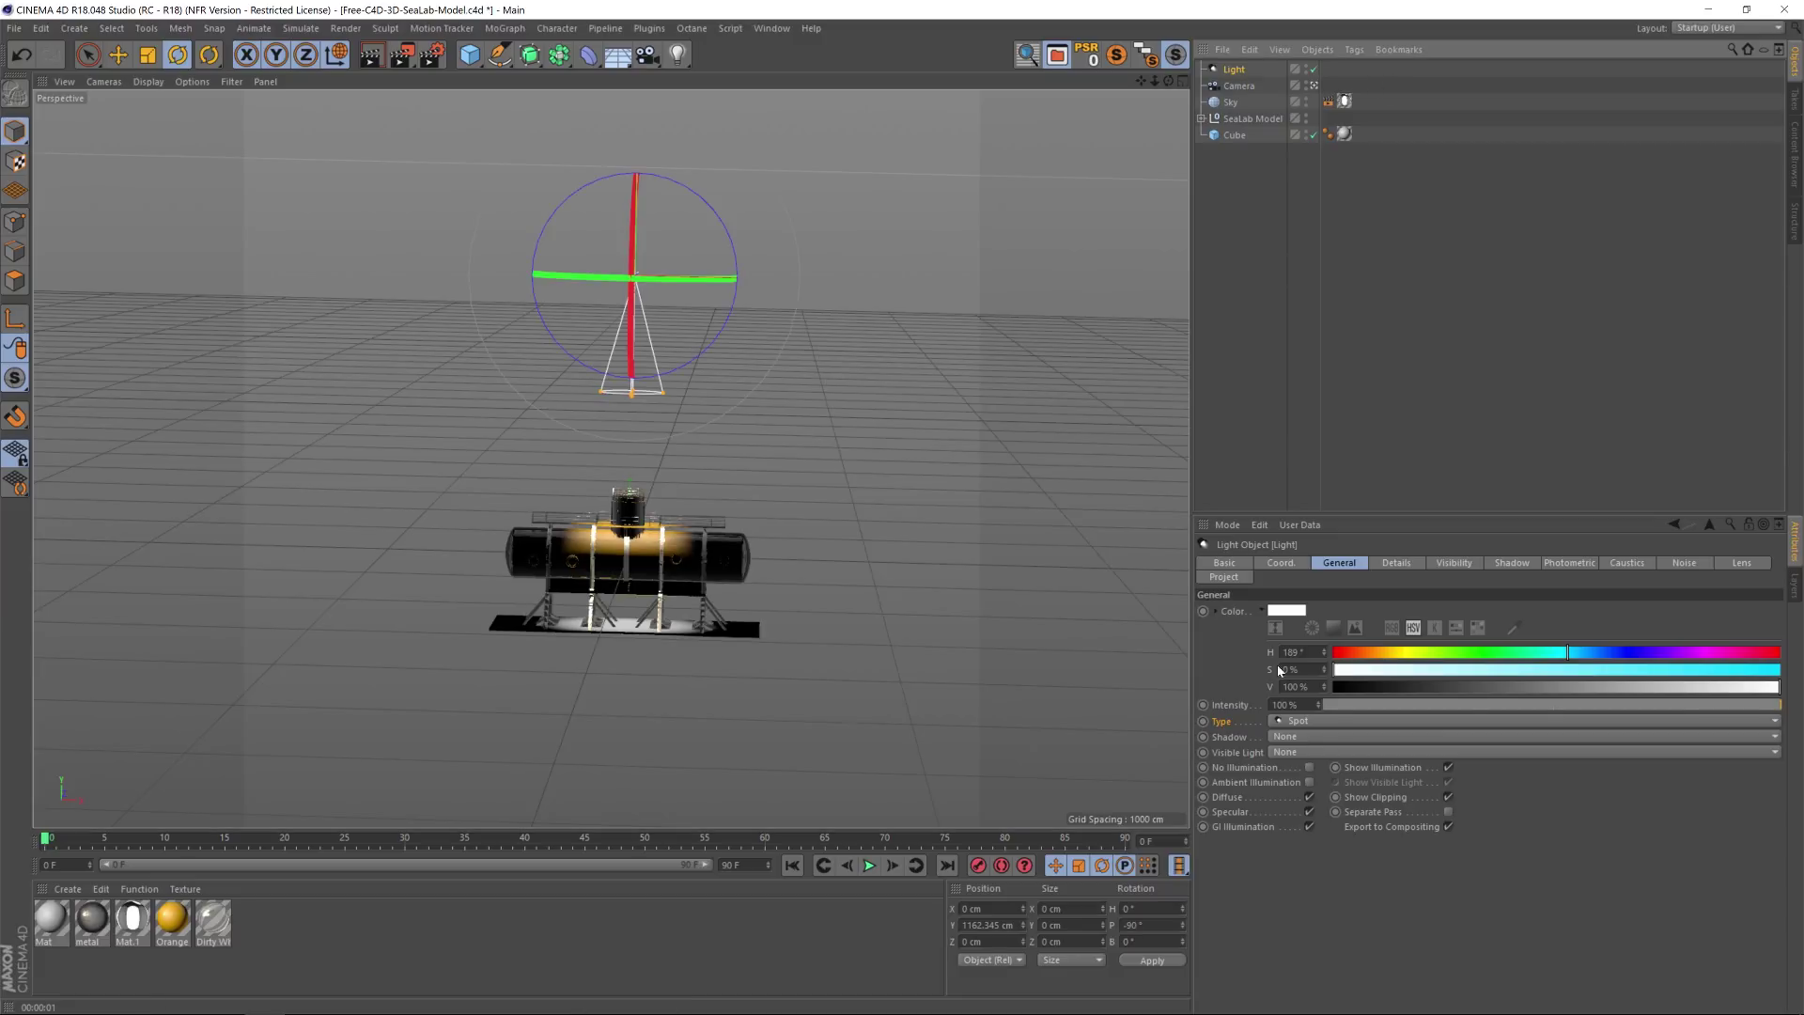
pyautogui.click(1297, 752)
pyautogui.click(1336, 799)
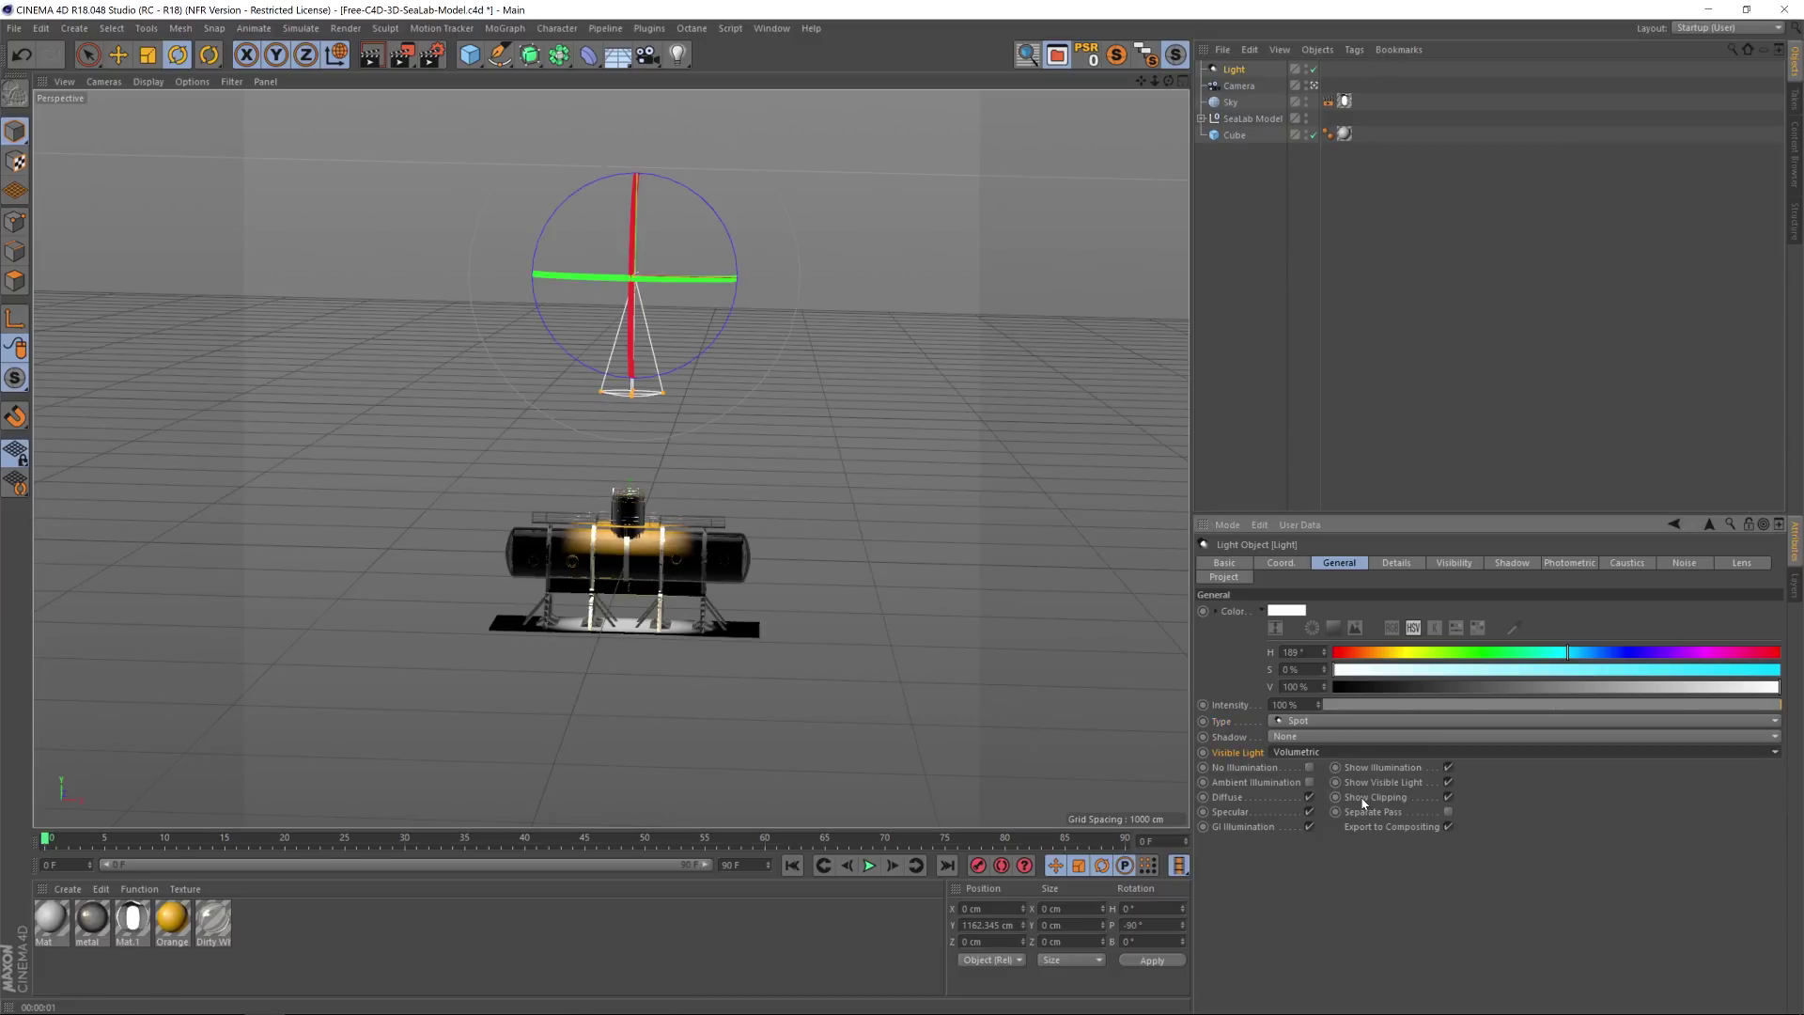
pyautogui.hotkey('ctrl', 'r')
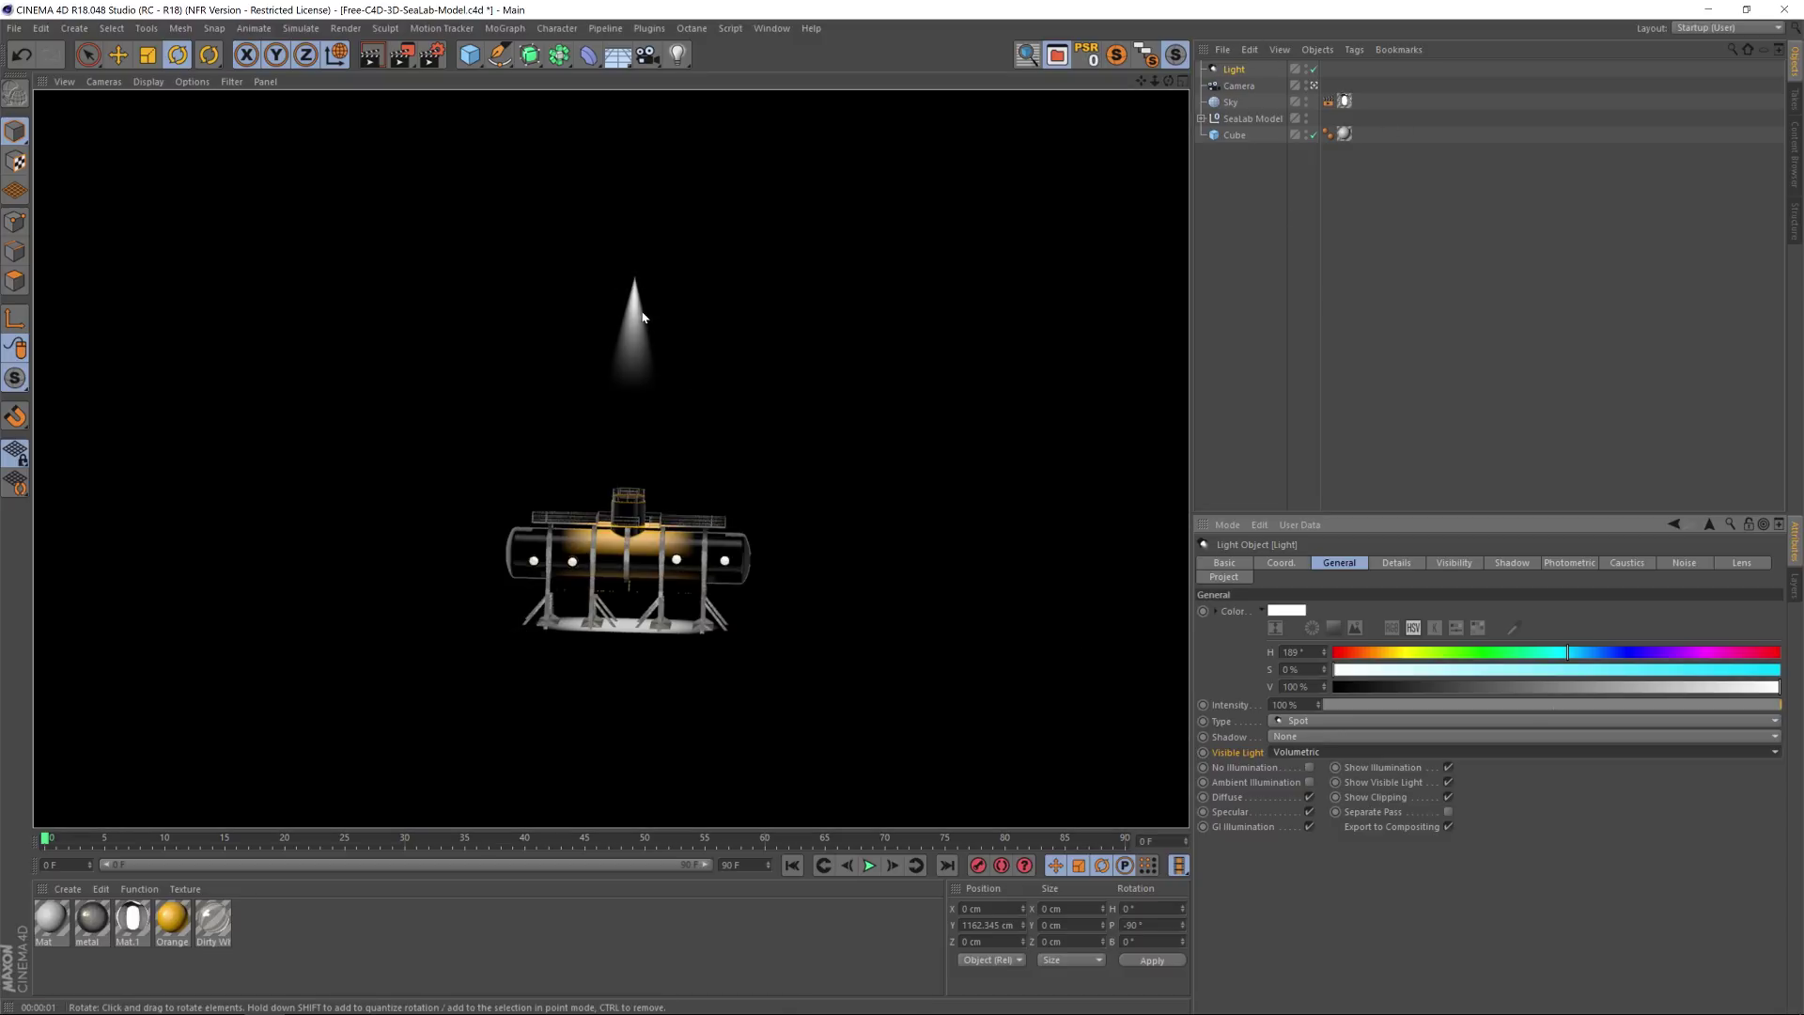
pyautogui.click(1233, 71)
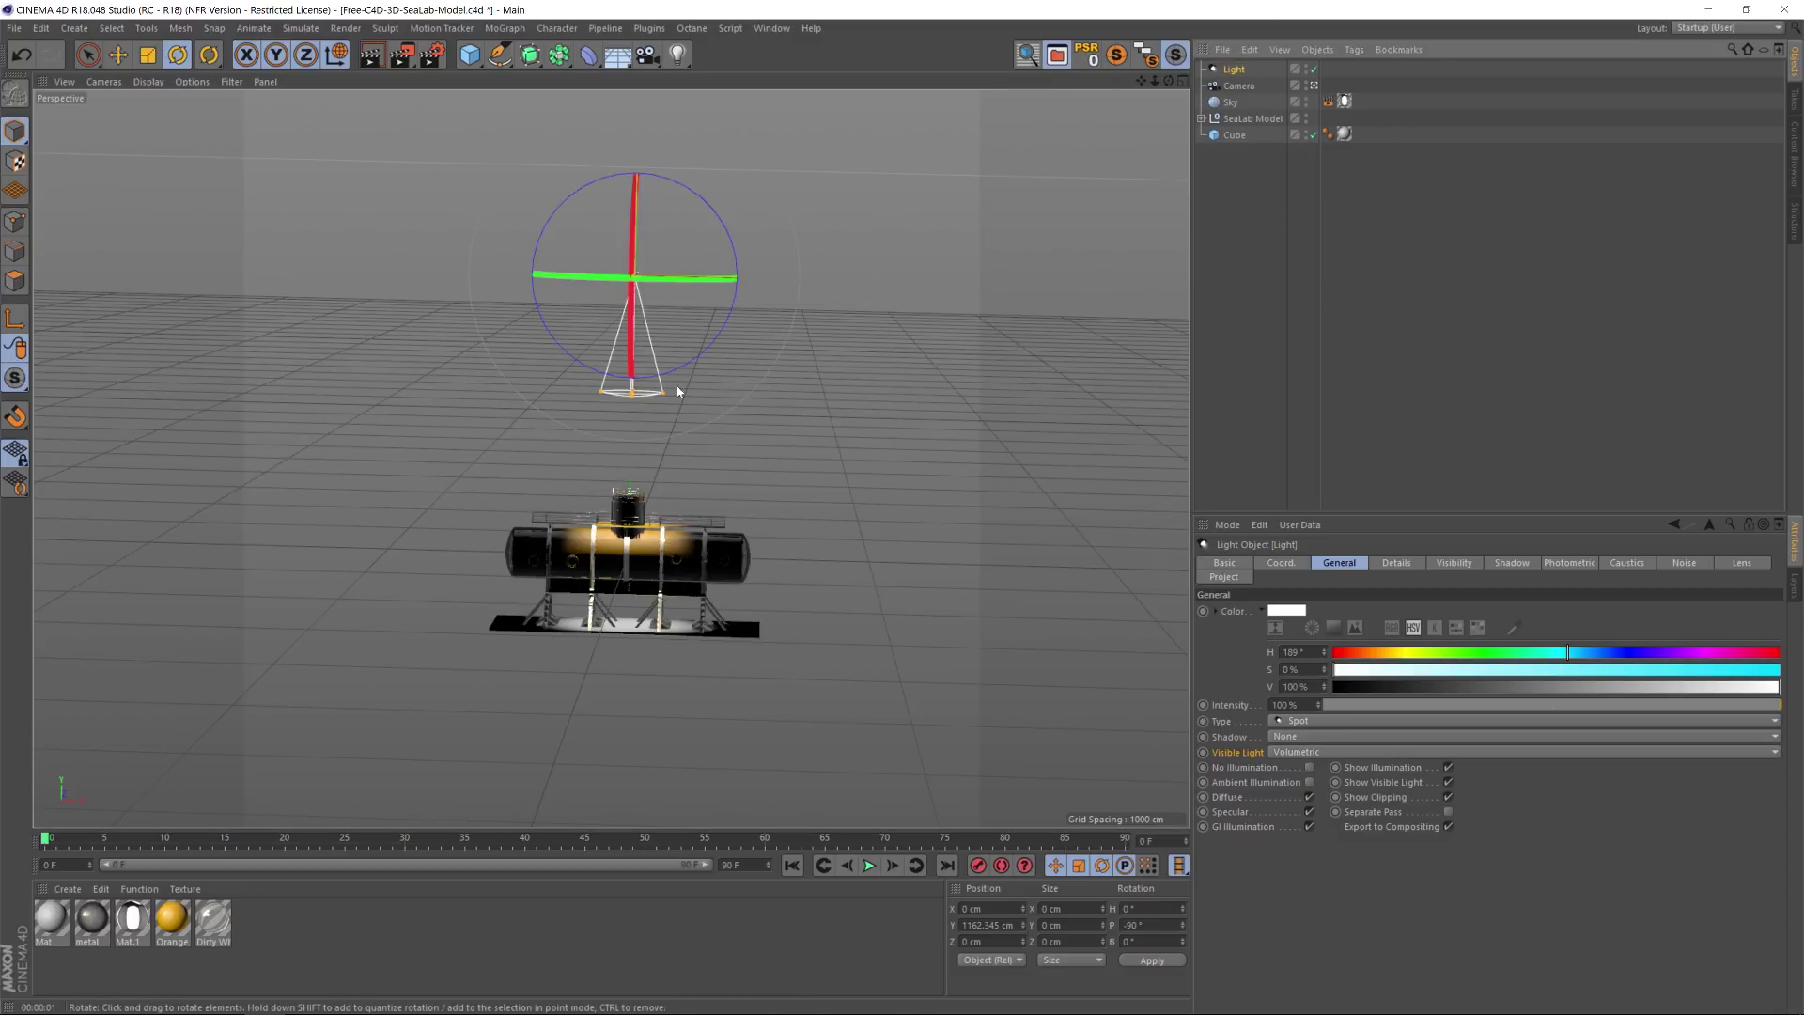
# Lengthen the visible light cone to reach just beneath the model, set its outer angle to 95°, and test-render the view.
pyautogui.moveTo(631, 394); pyautogui.dragTo(629, 674)
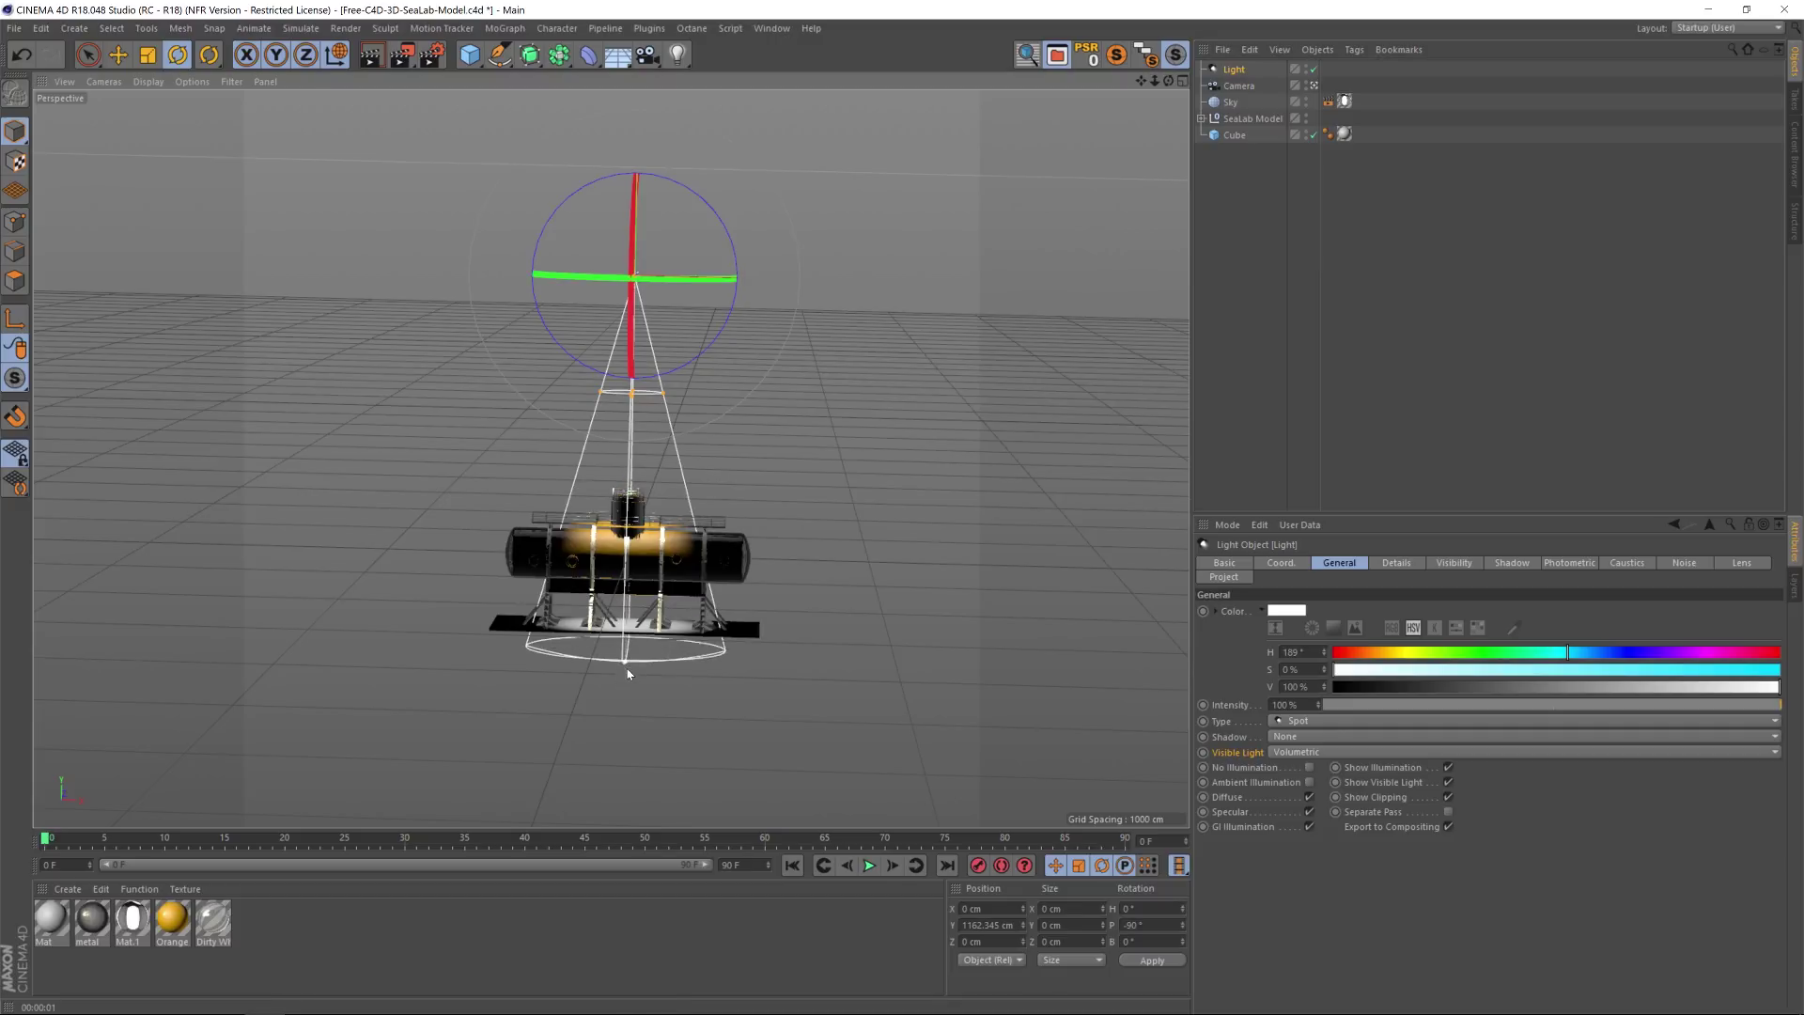
pyautogui.click(1398, 563)
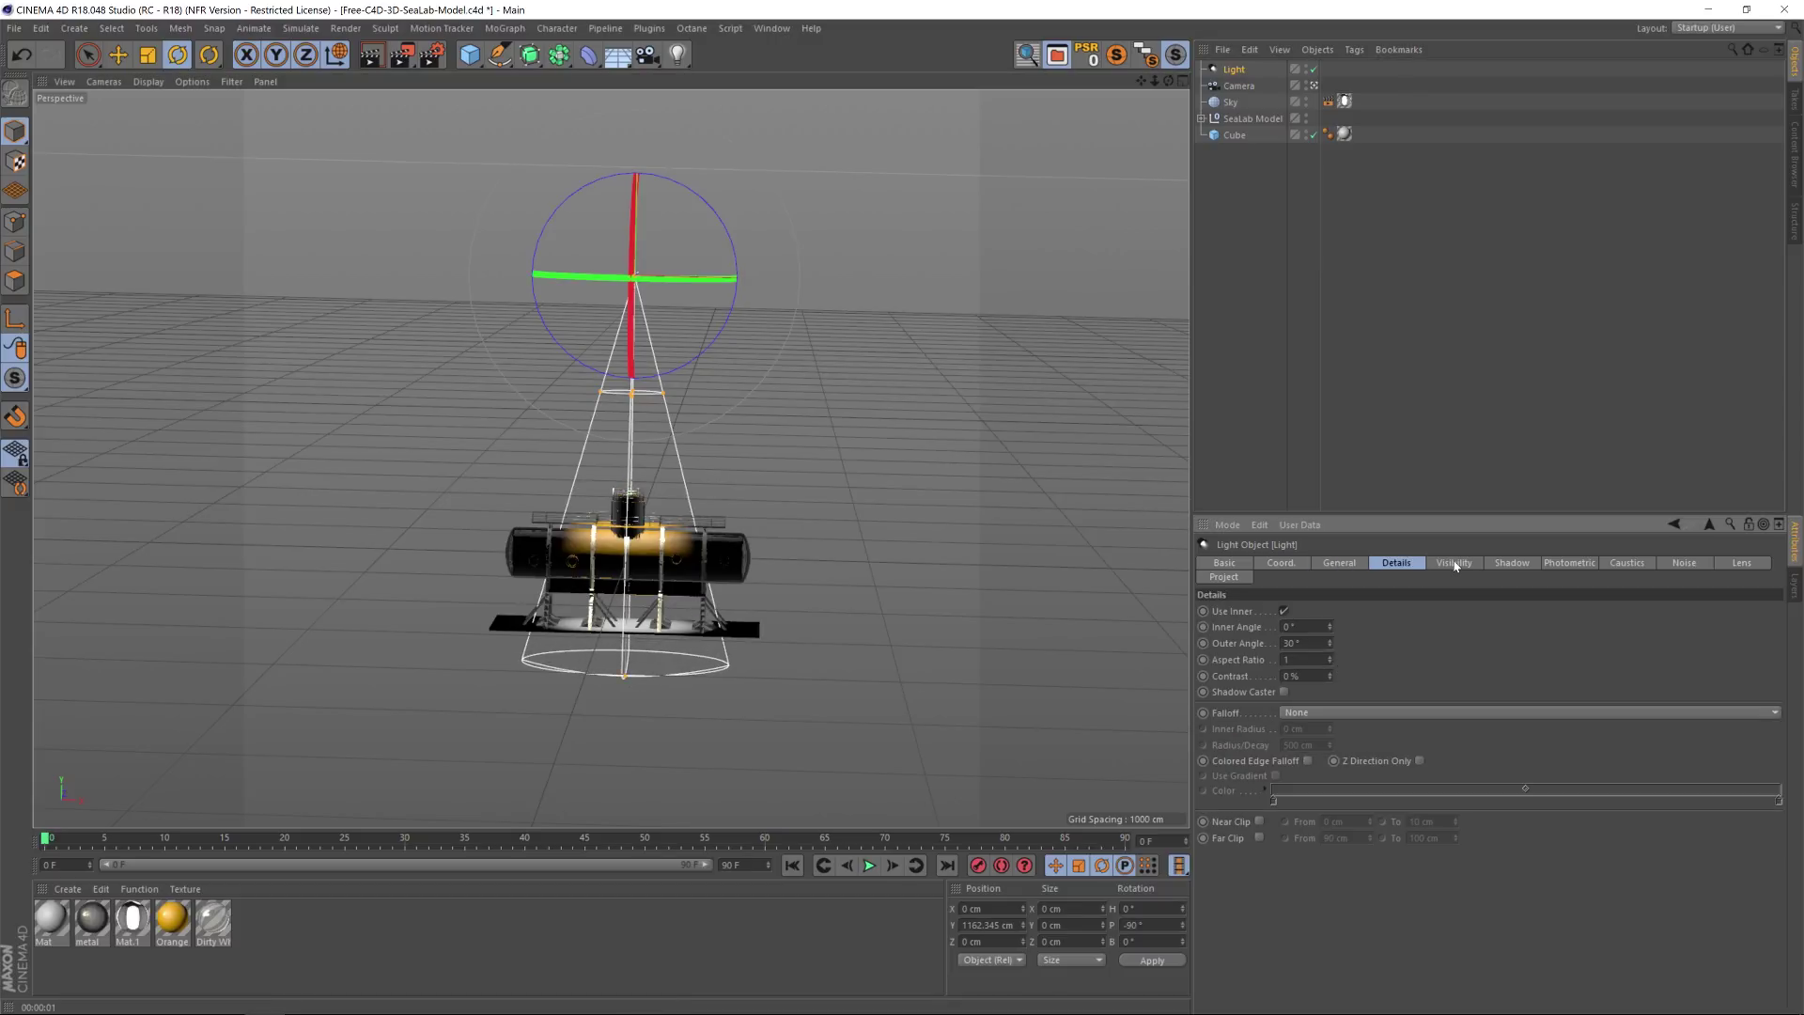
pyautogui.moveTo(1330, 647); pyautogui.dragTo(1331, 597)
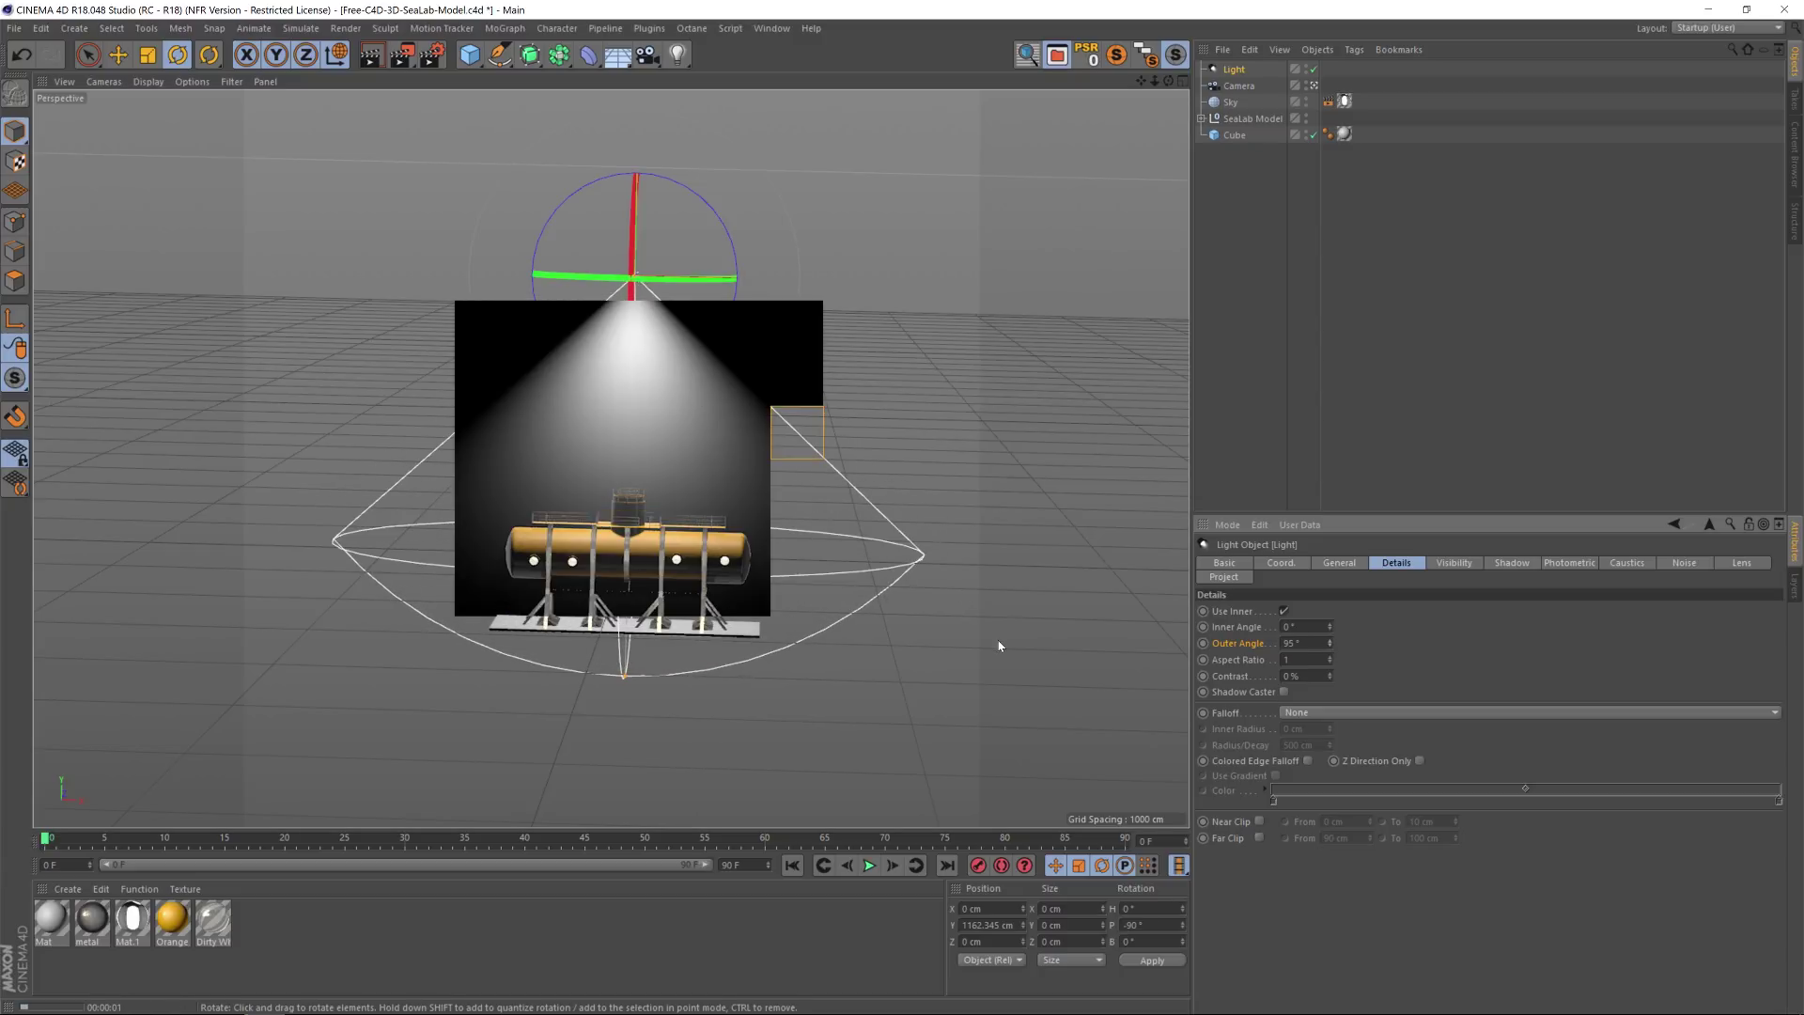
pyautogui.click(1234, 71)
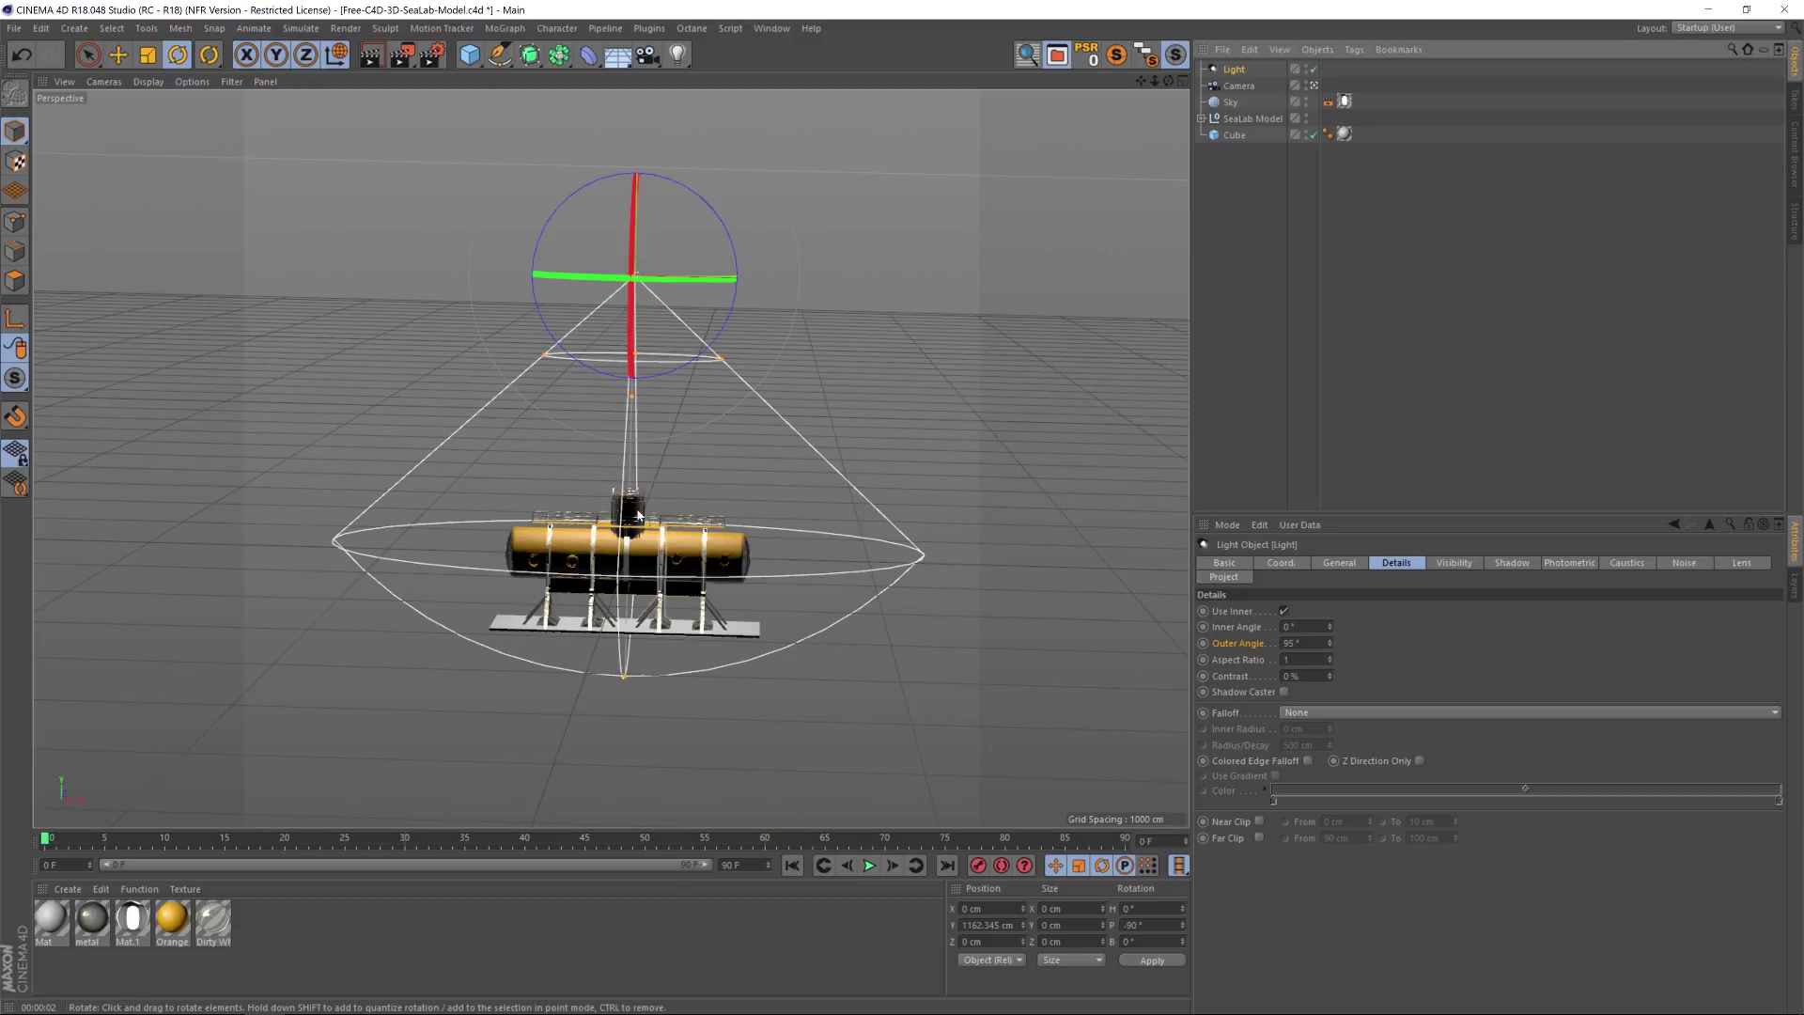
# Extend the visible light cone further below the model's base and render the view to check the beam.
pyautogui.moveTo(629, 676); pyautogui.dragTo(623, 756)
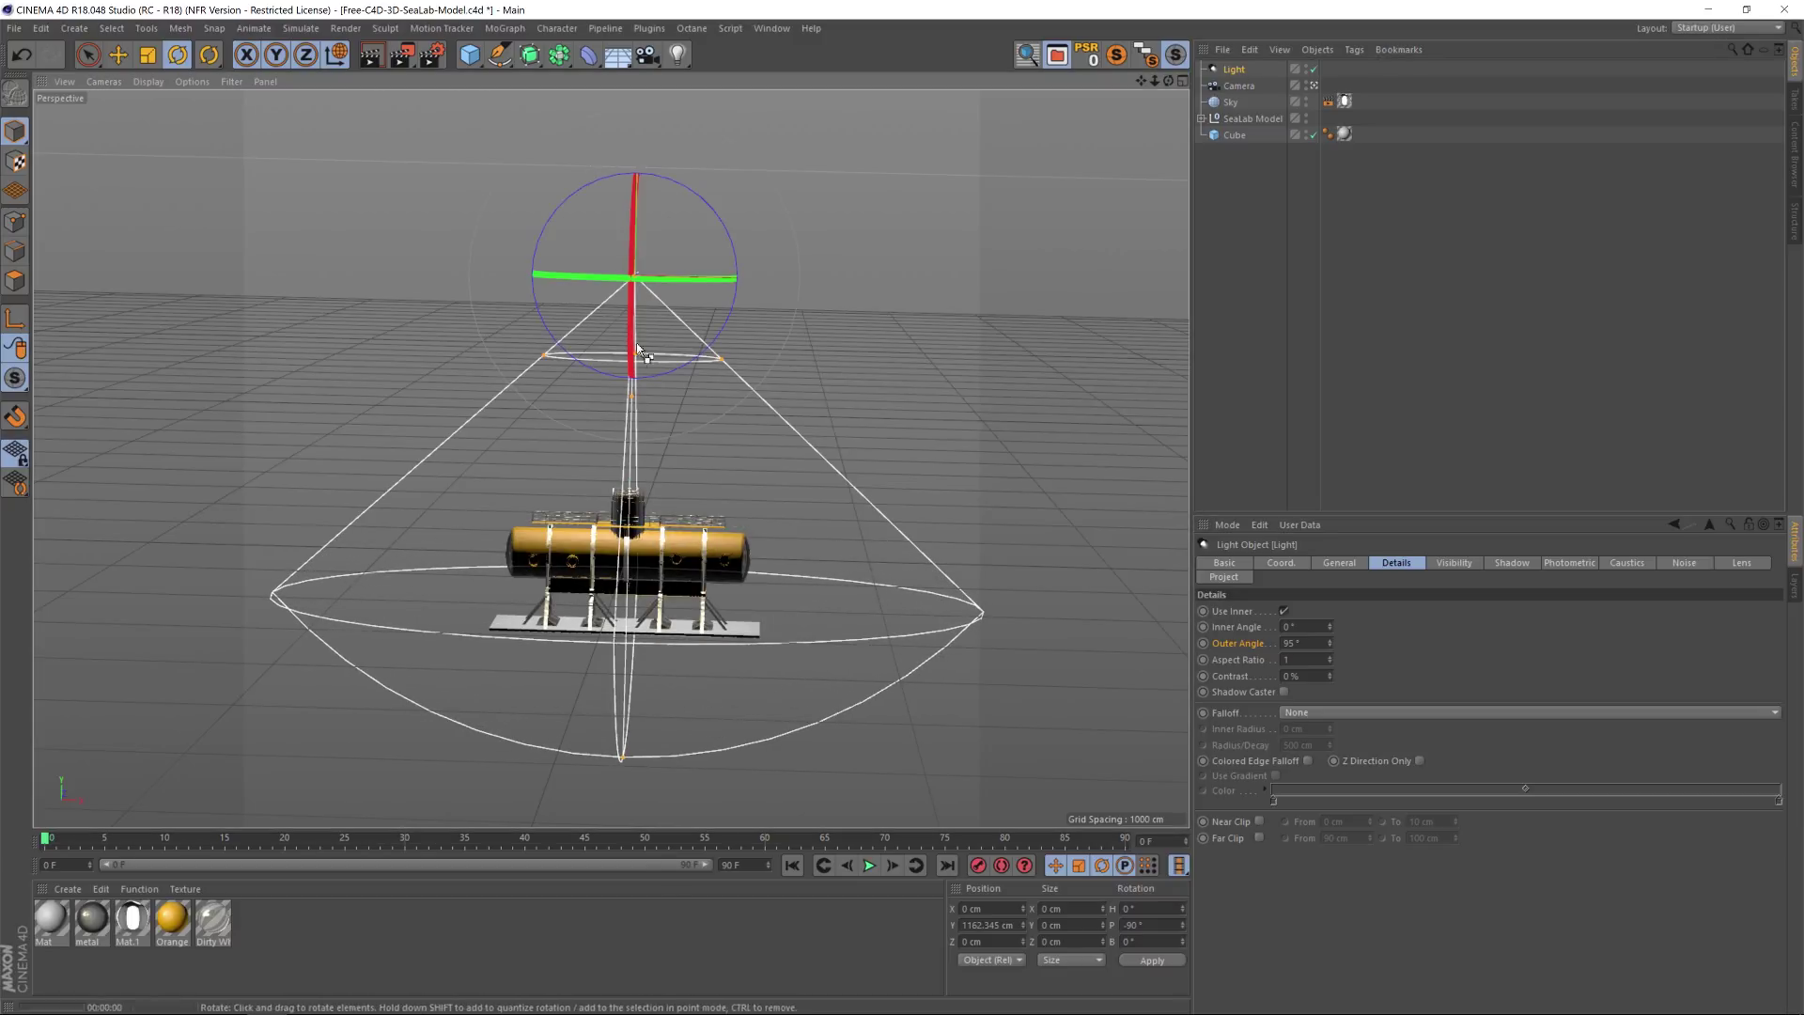
pyautogui.hotkey('alt', 'r')
pyautogui.hotkey('ctrl', 'r')
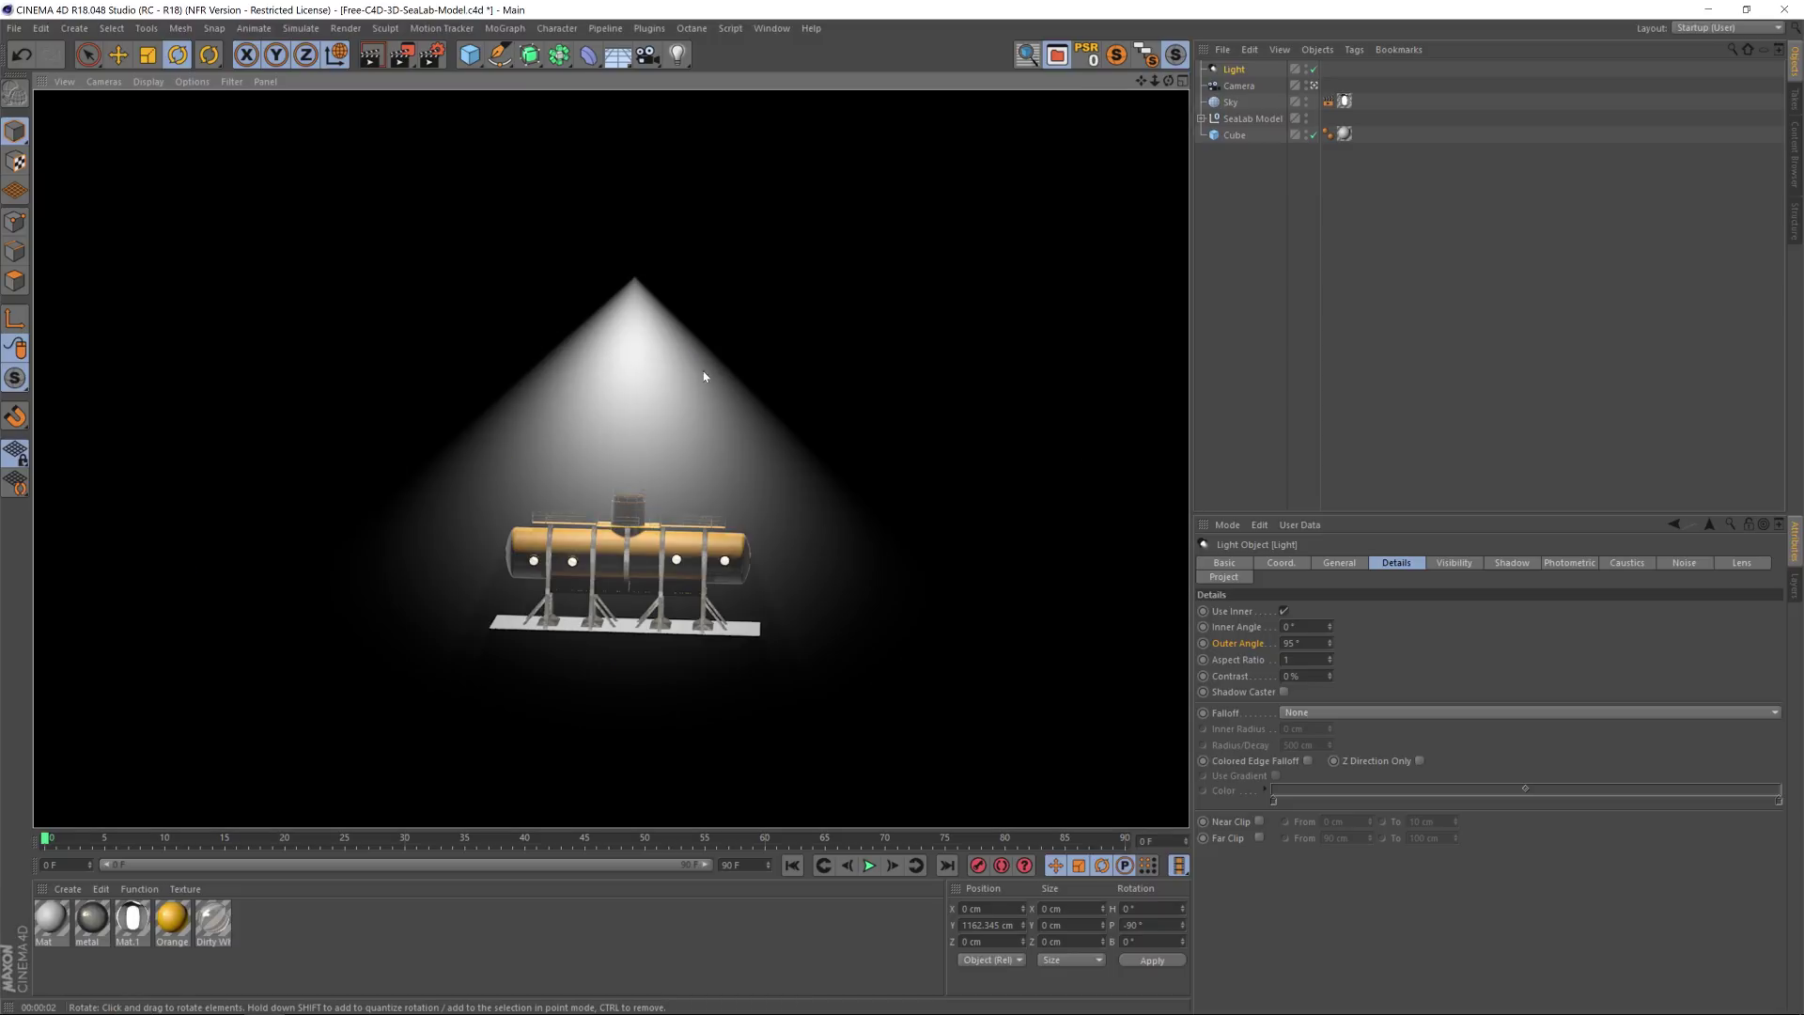
pyautogui.click(1225, 230)
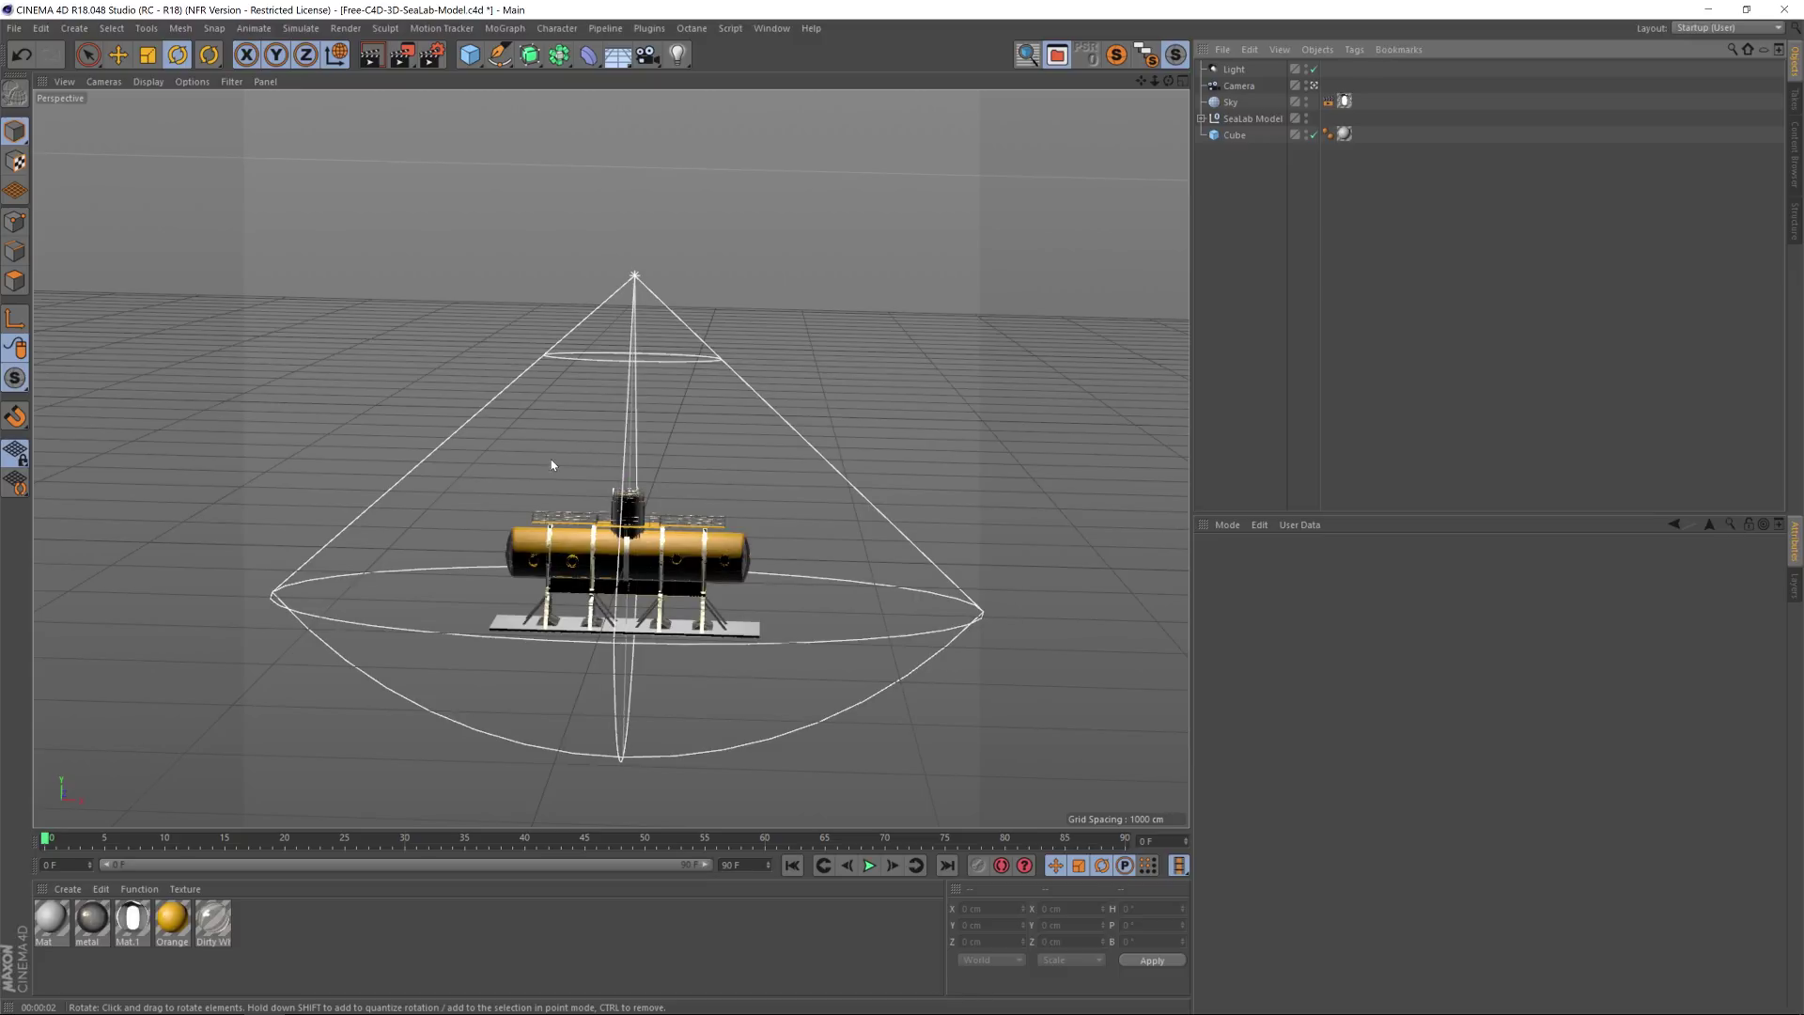
# Add a plane and raise it to about Y 1093 cm, just below the spot light's source.
pyautogui.moveTo(1141, 81); pyautogui.dragTo(1143, 71)
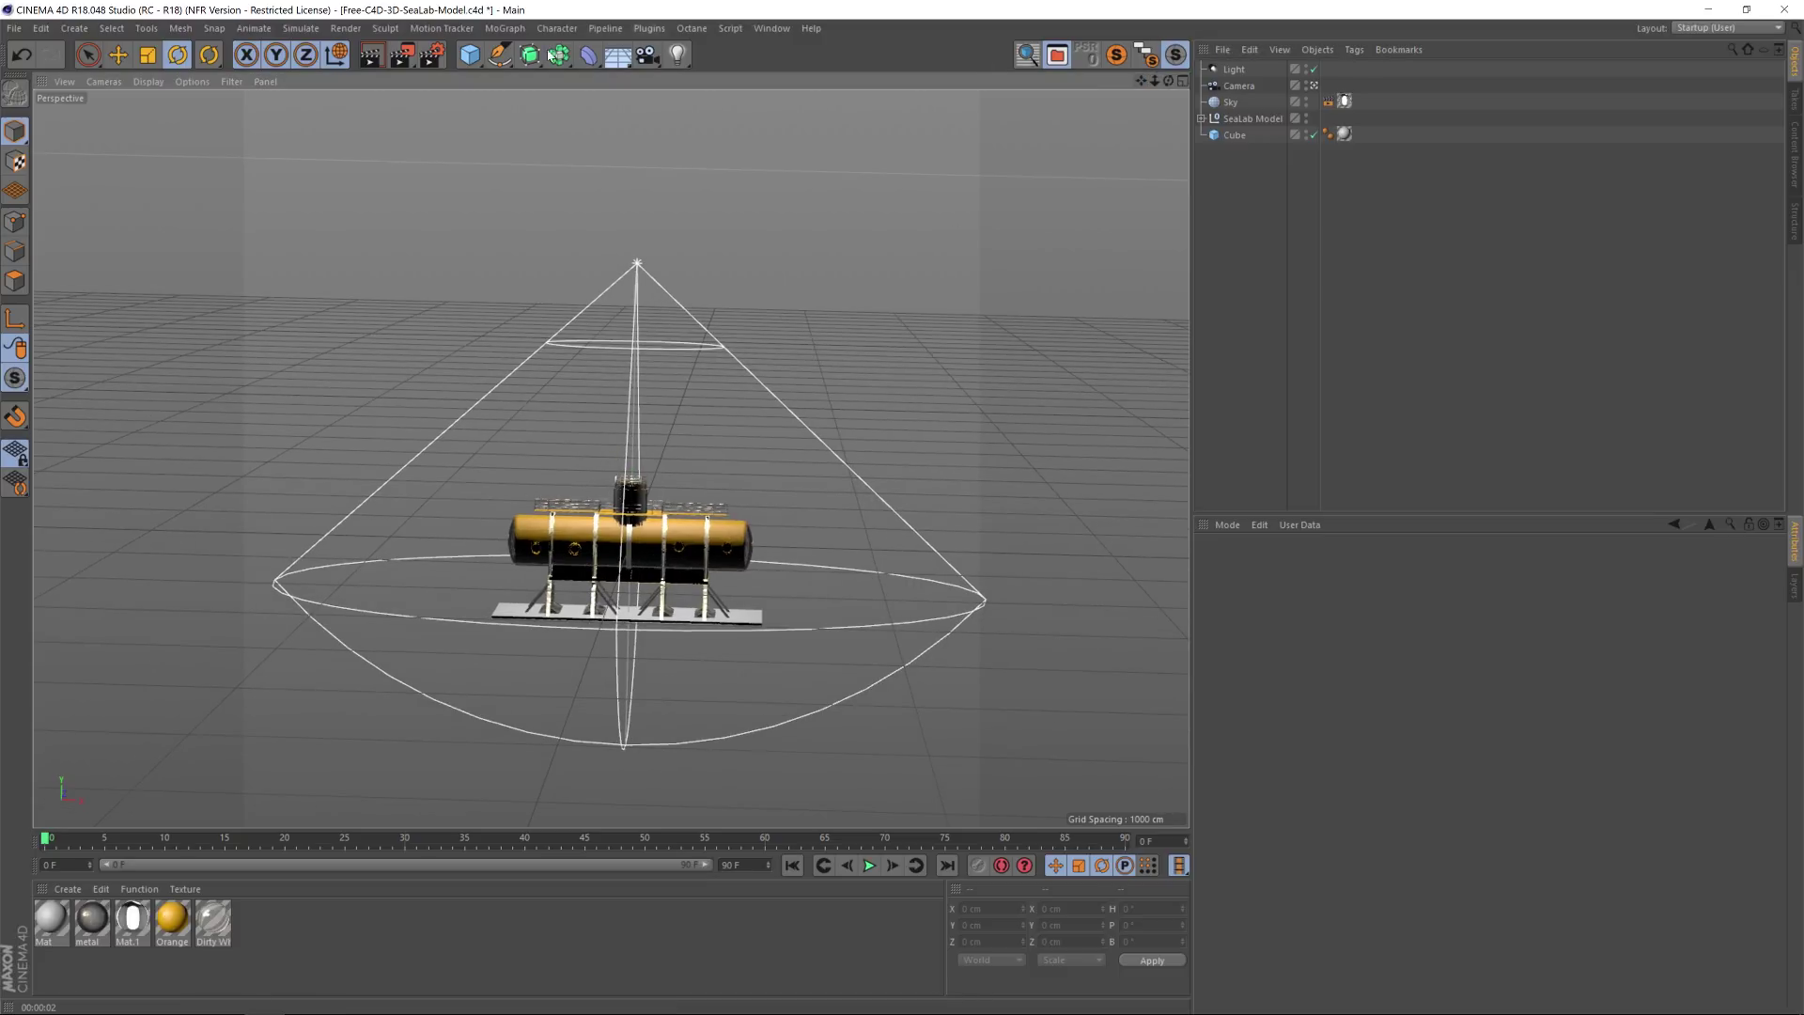
pyautogui.moveTo(471, 55); pyautogui.dragTo(620, 109)
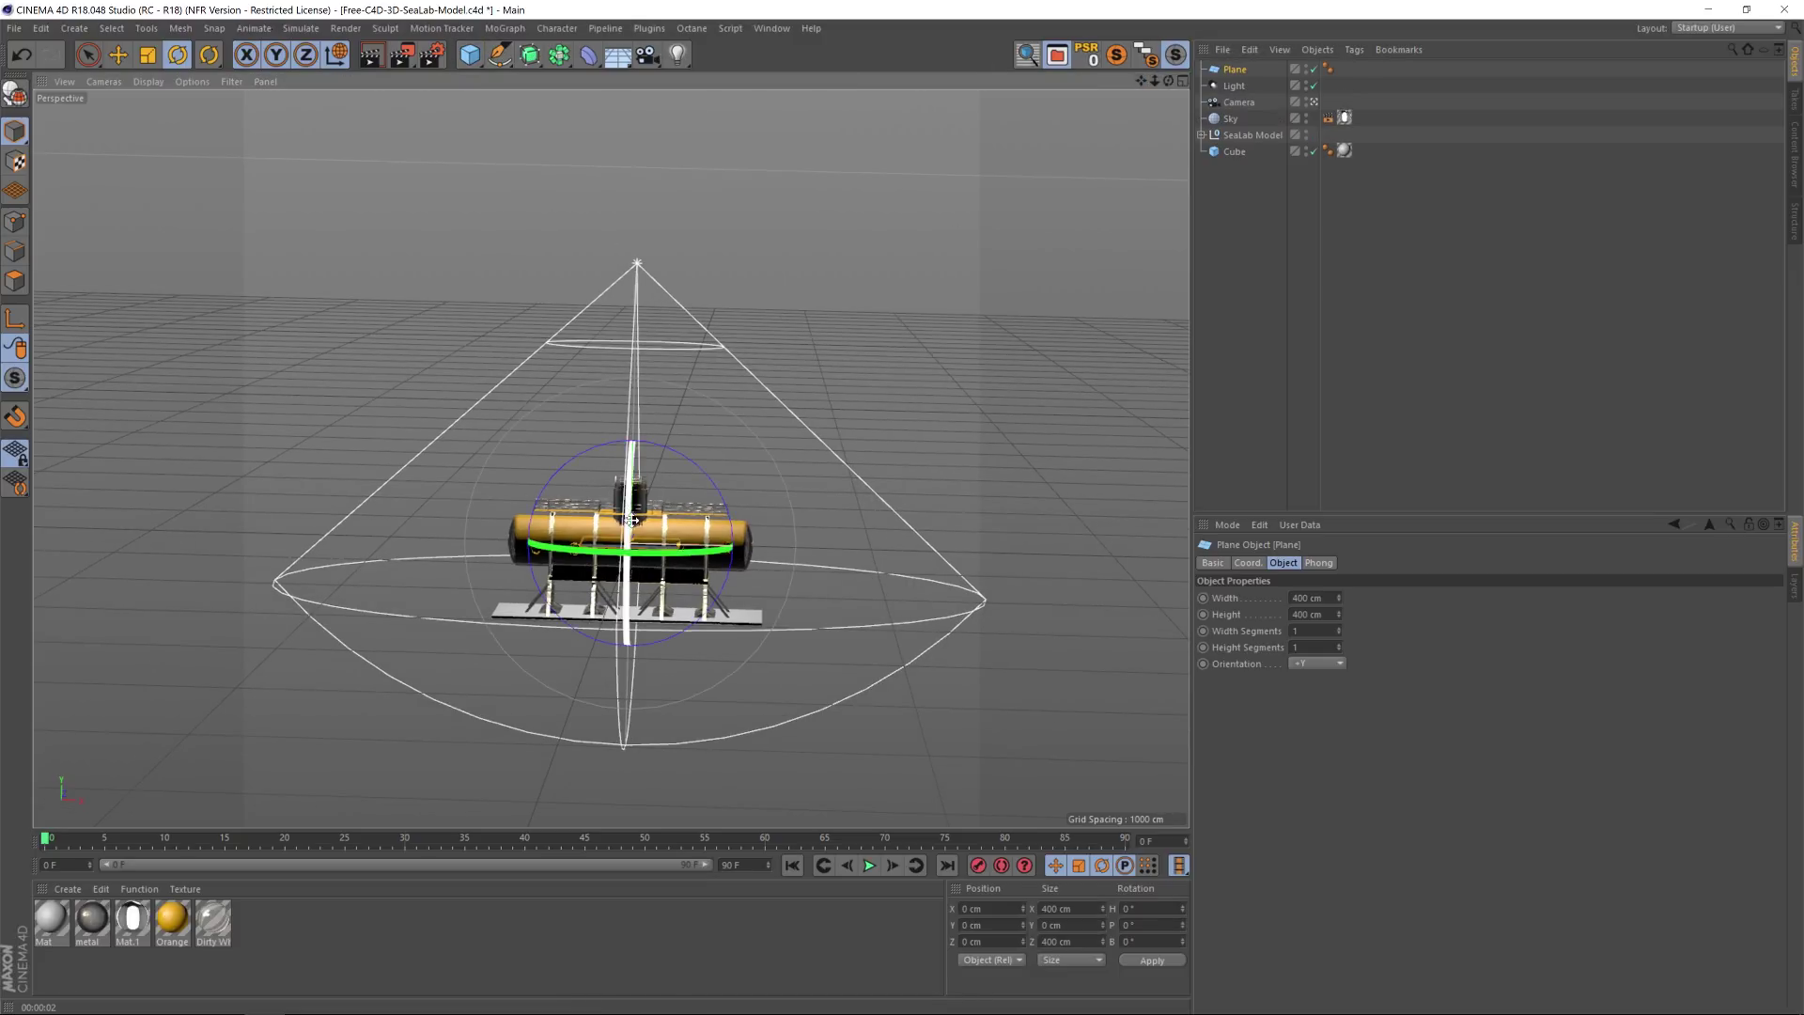
pyautogui.press('e')
pyautogui.moveTo(631, 519); pyautogui.dragTo(621, 226)
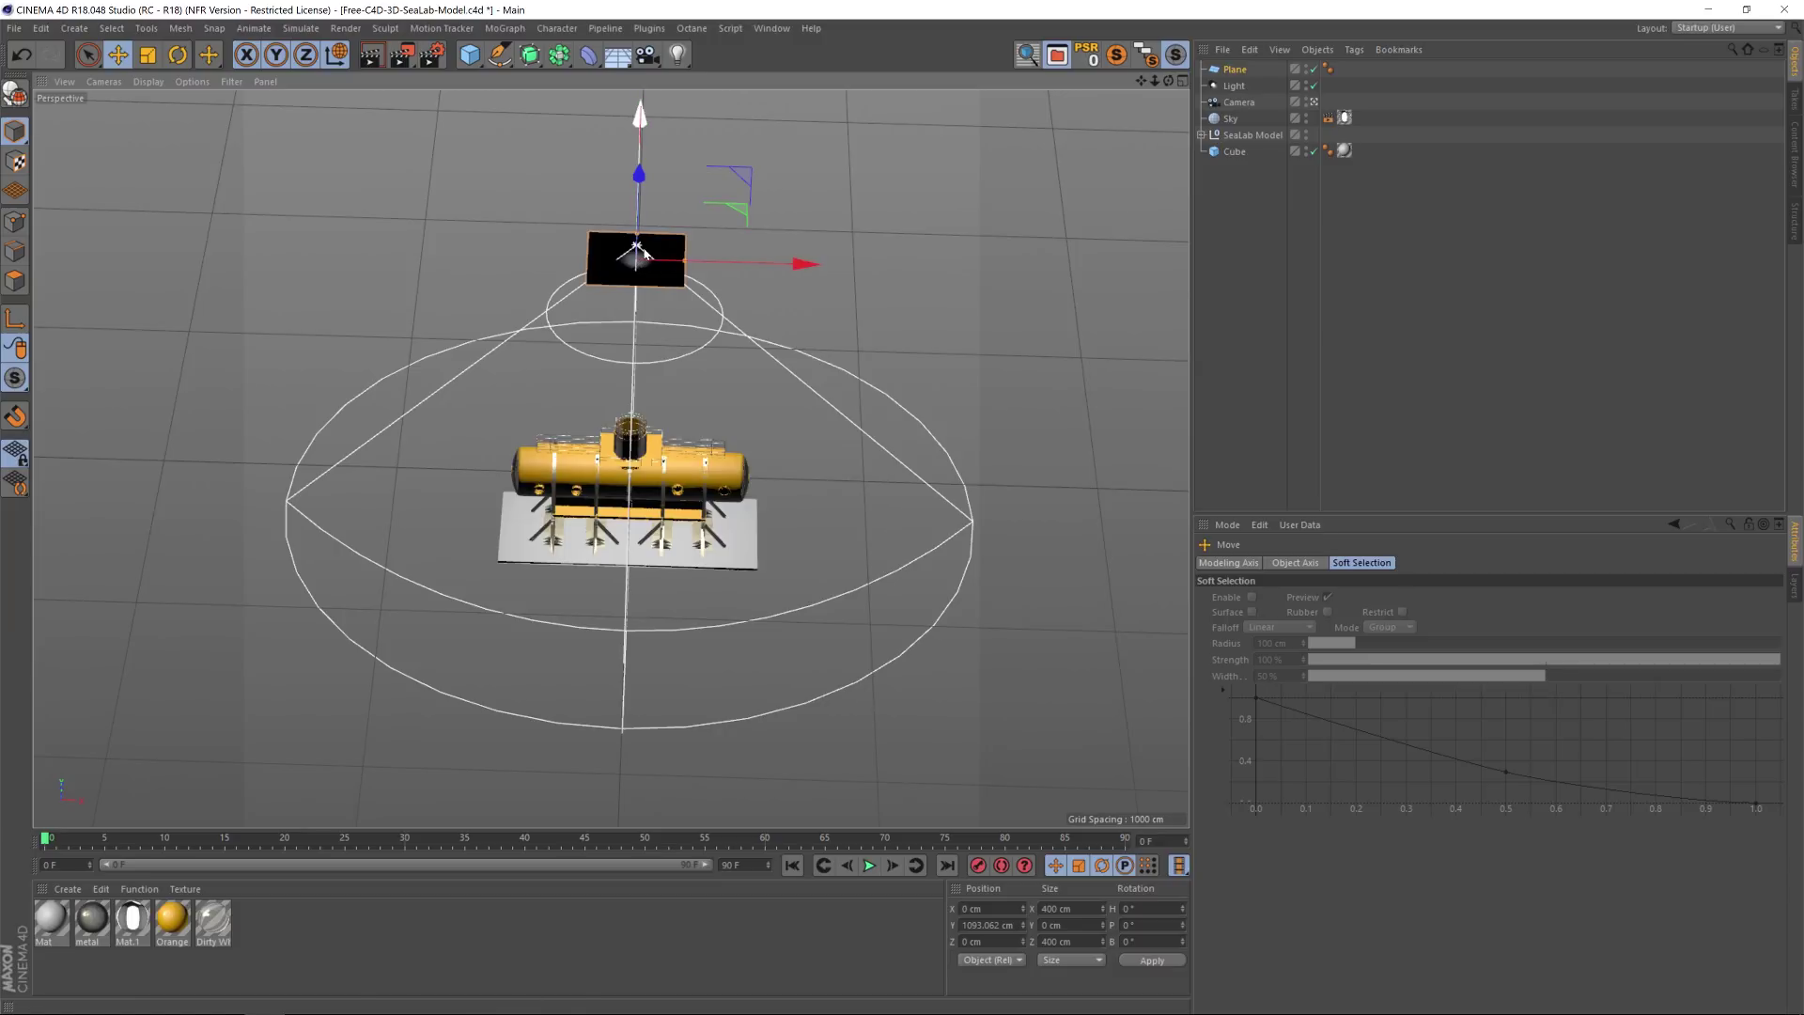
pyautogui.keyDown('alt'); pyautogui.moveTo(635, 296); pyautogui.dragTo(617, 480); pyautogui.keyUp('alt')
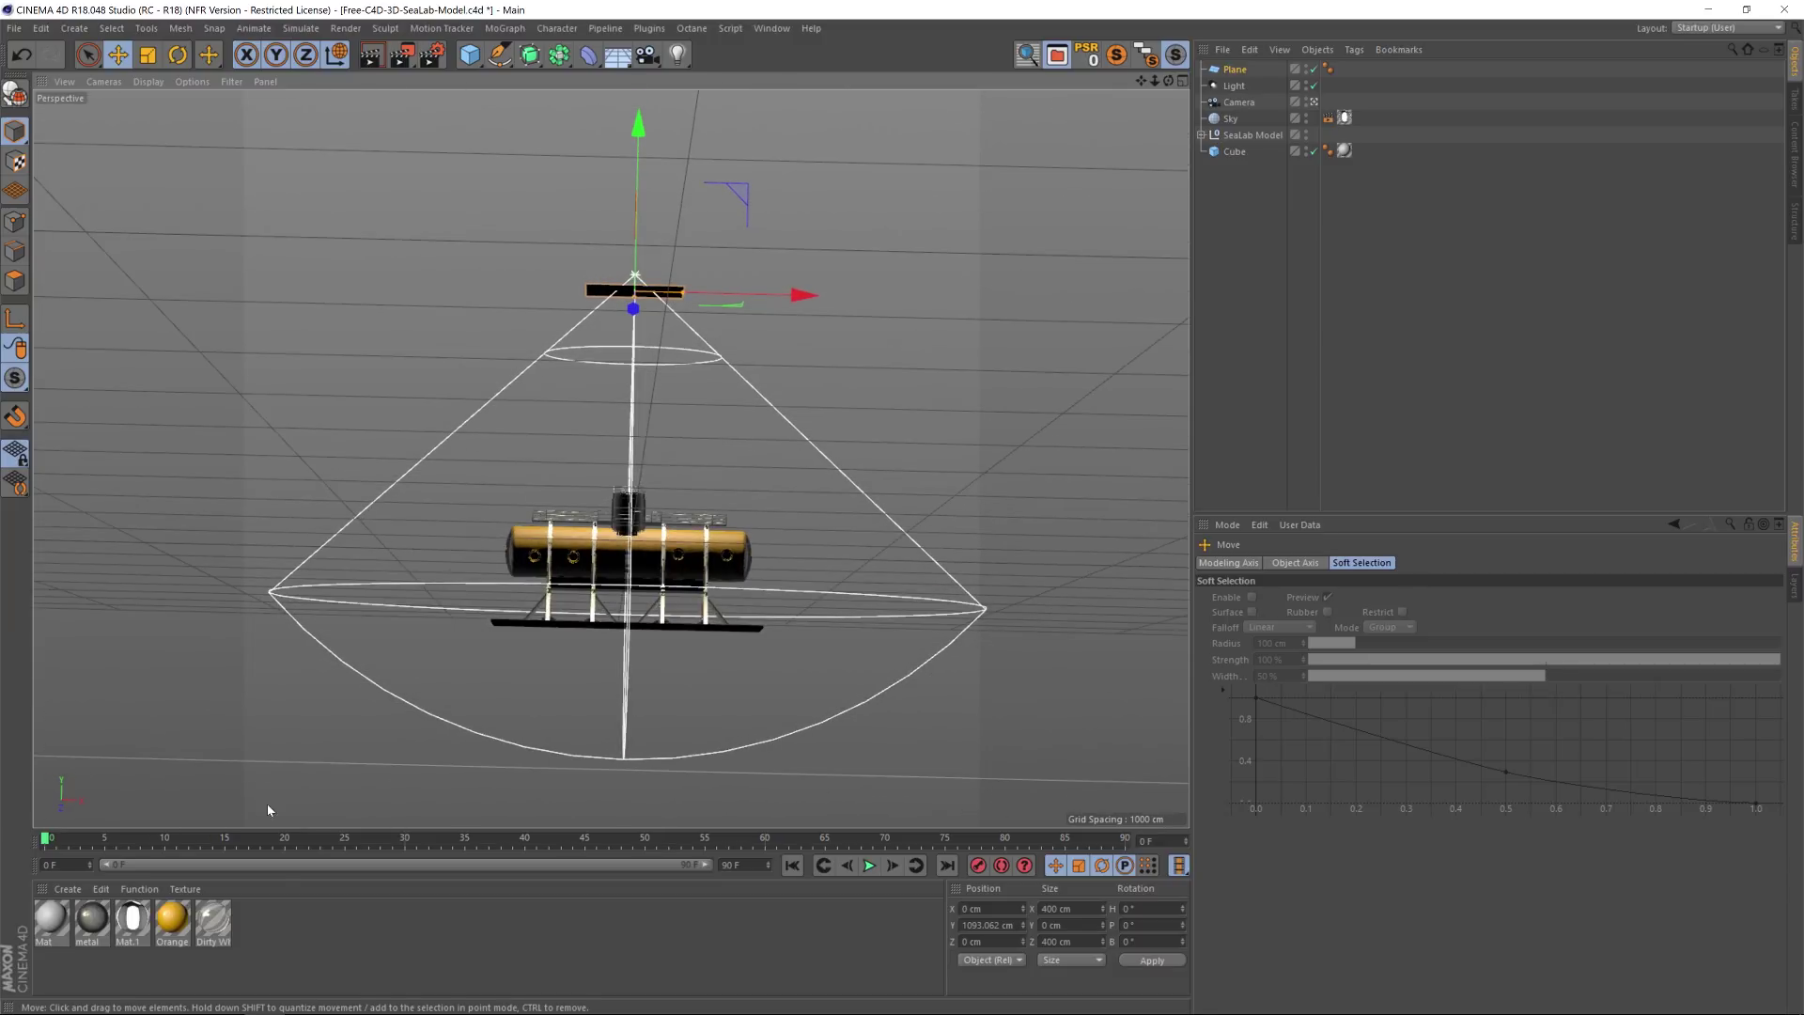
# Create a new material with Color and Reflectance disabled and Alpha enabled, using a Noise texture in the alpha channel.
pyautogui.doubleClick(299, 917)
pyautogui.doubleClick(59, 919)
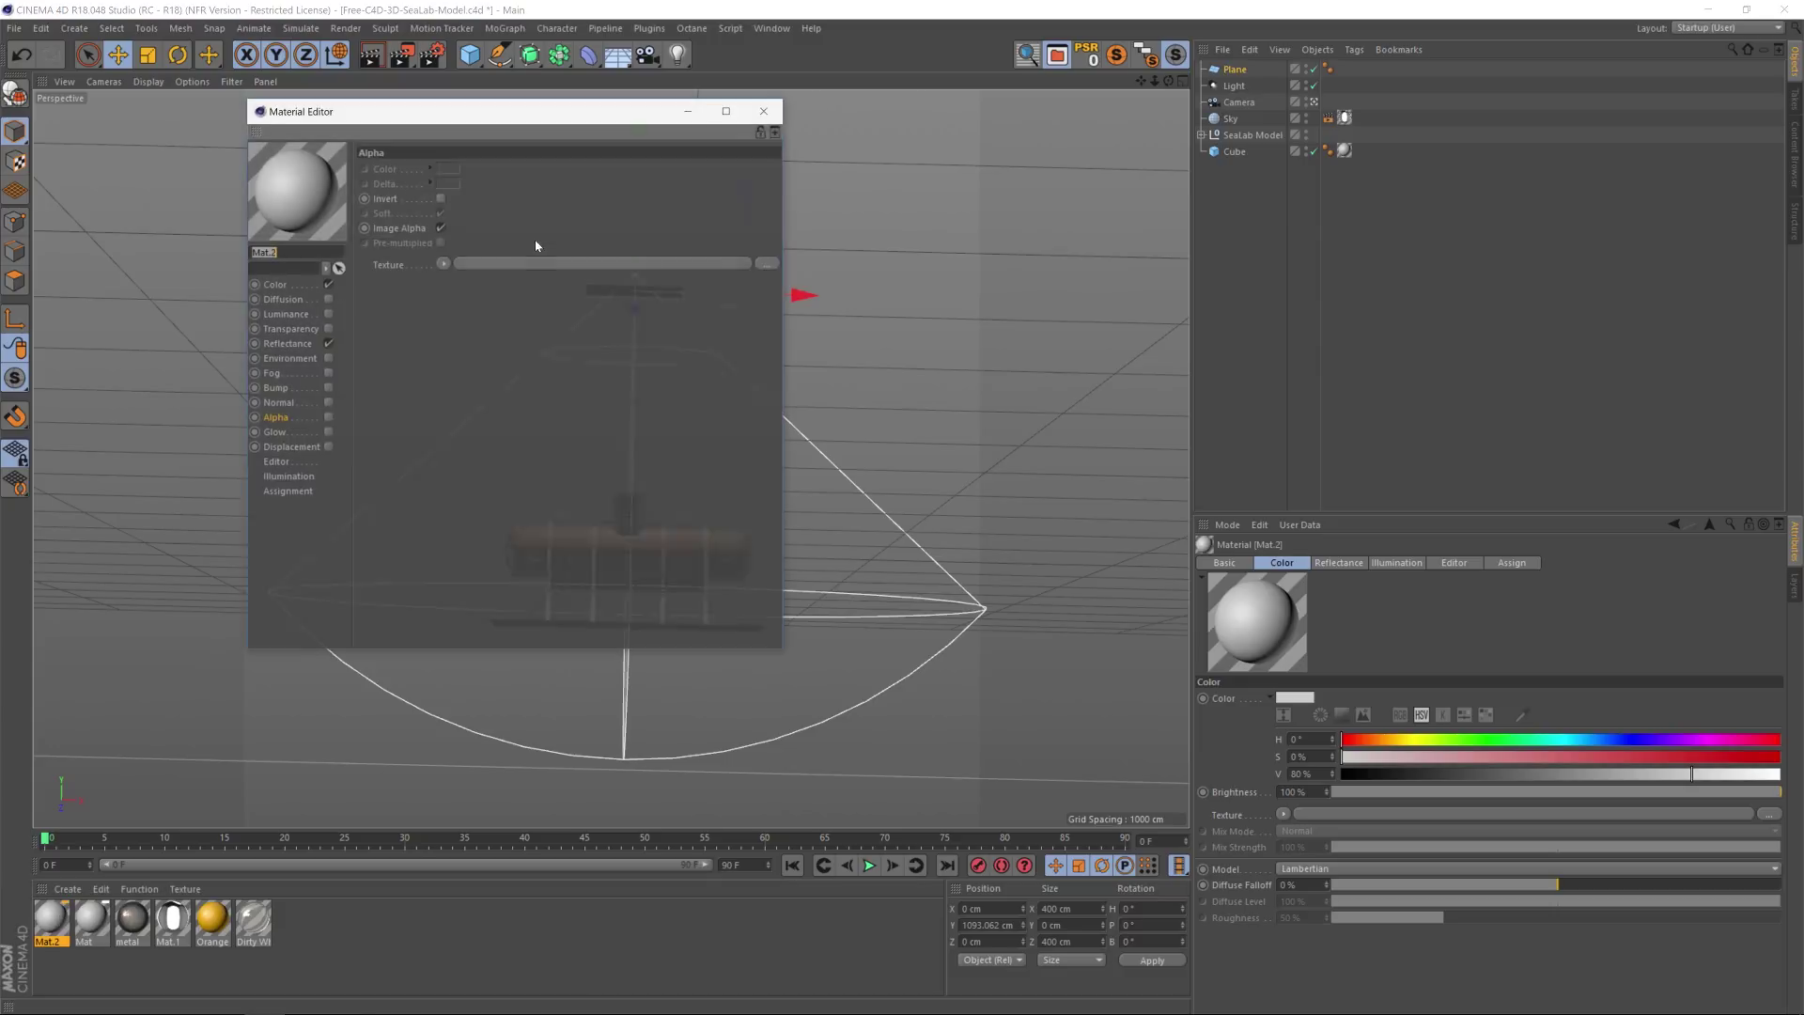
pyautogui.click(328, 285)
pyautogui.click(328, 344)
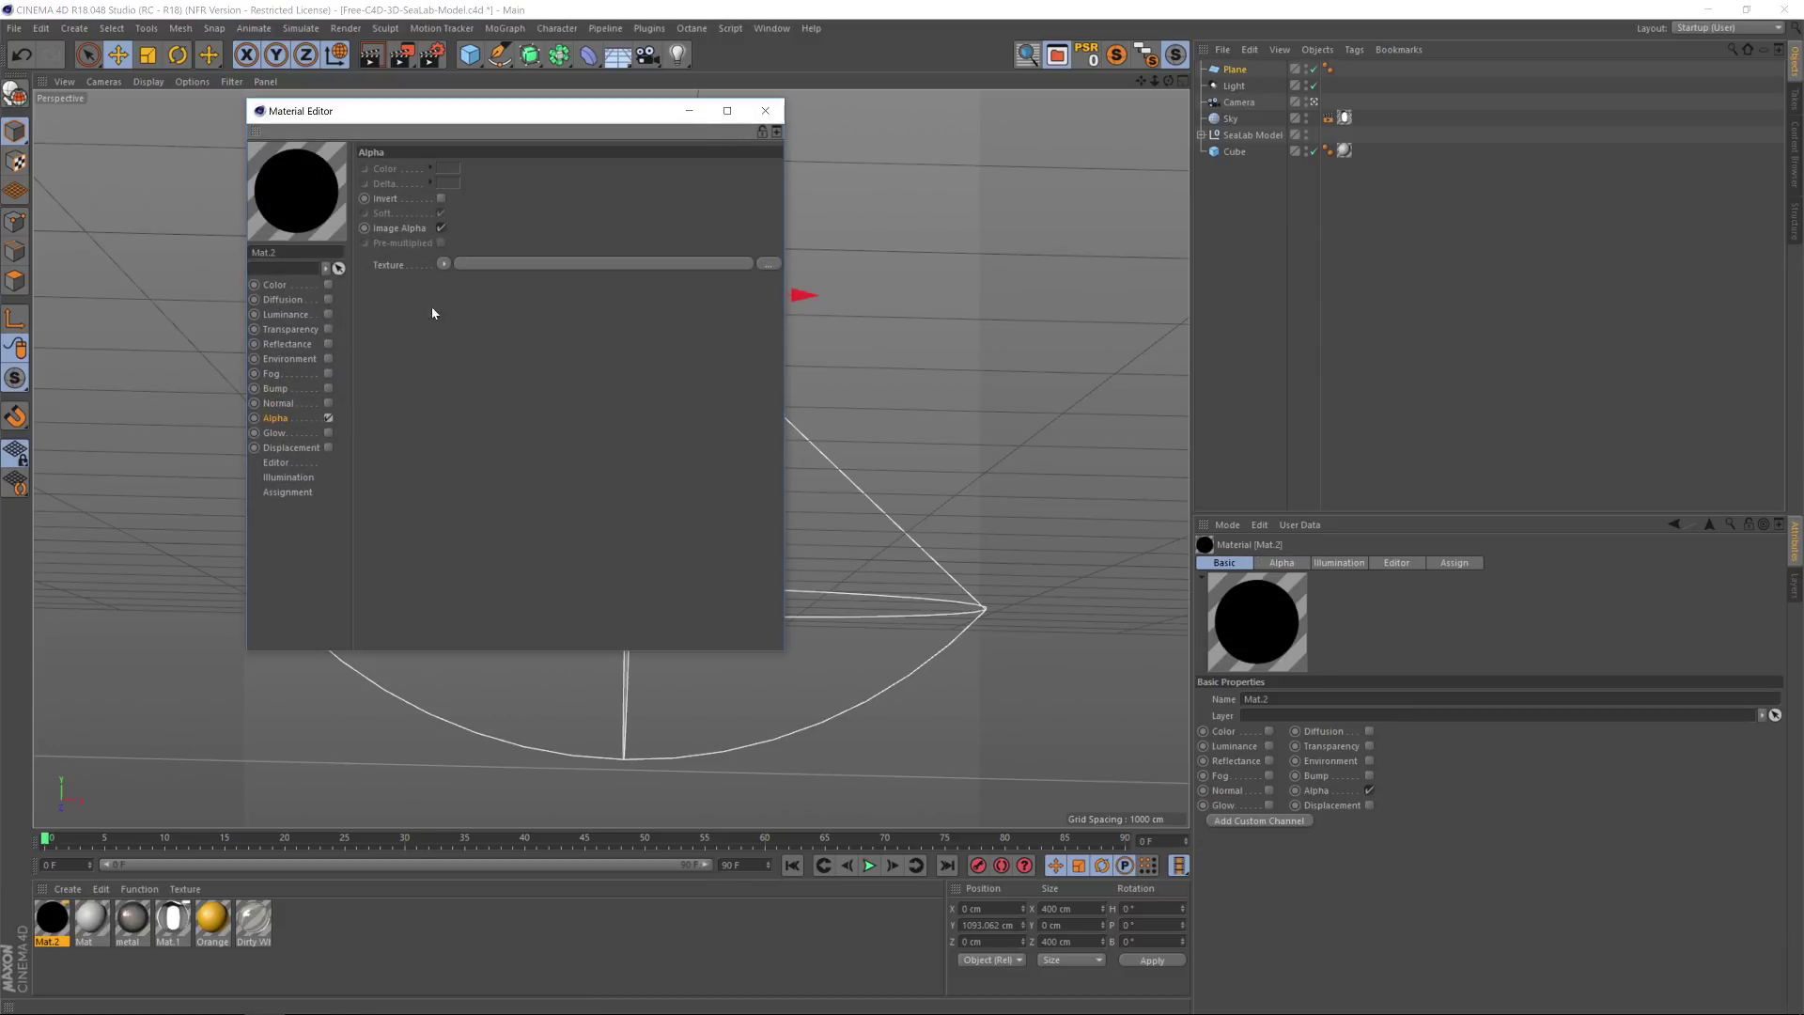
pyautogui.click(441, 263)
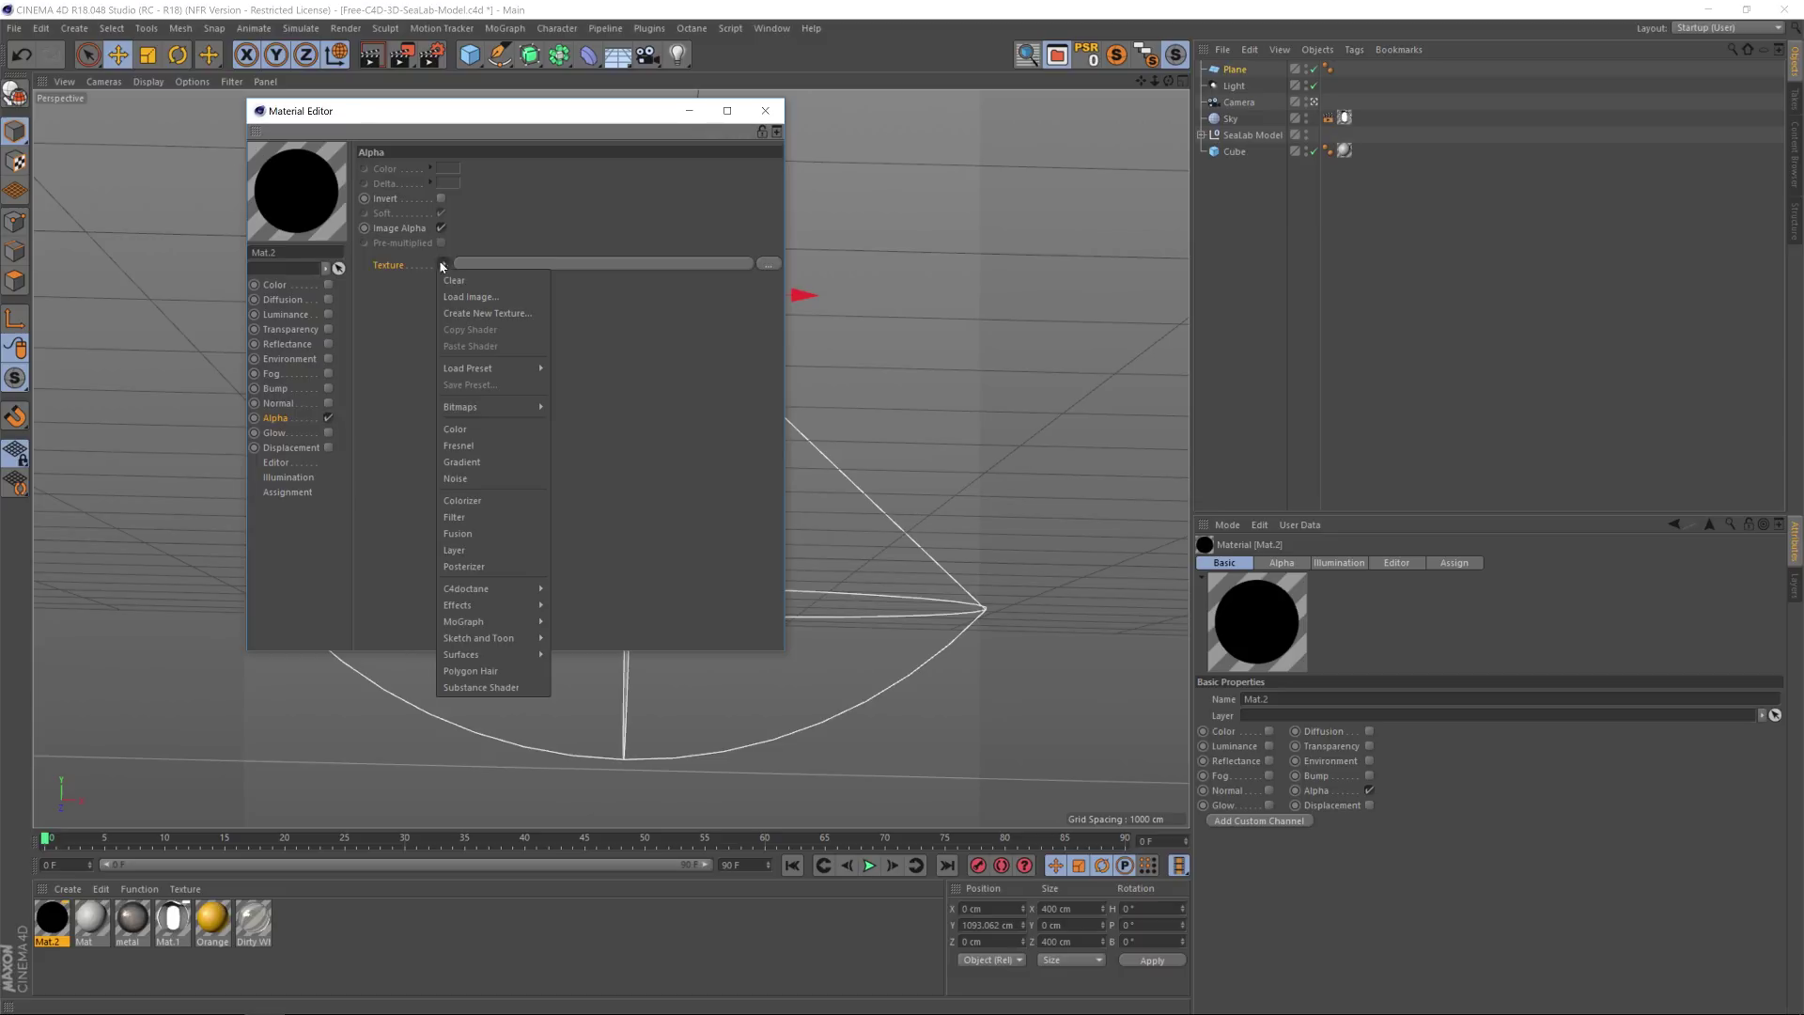
pyautogui.click(476, 485)
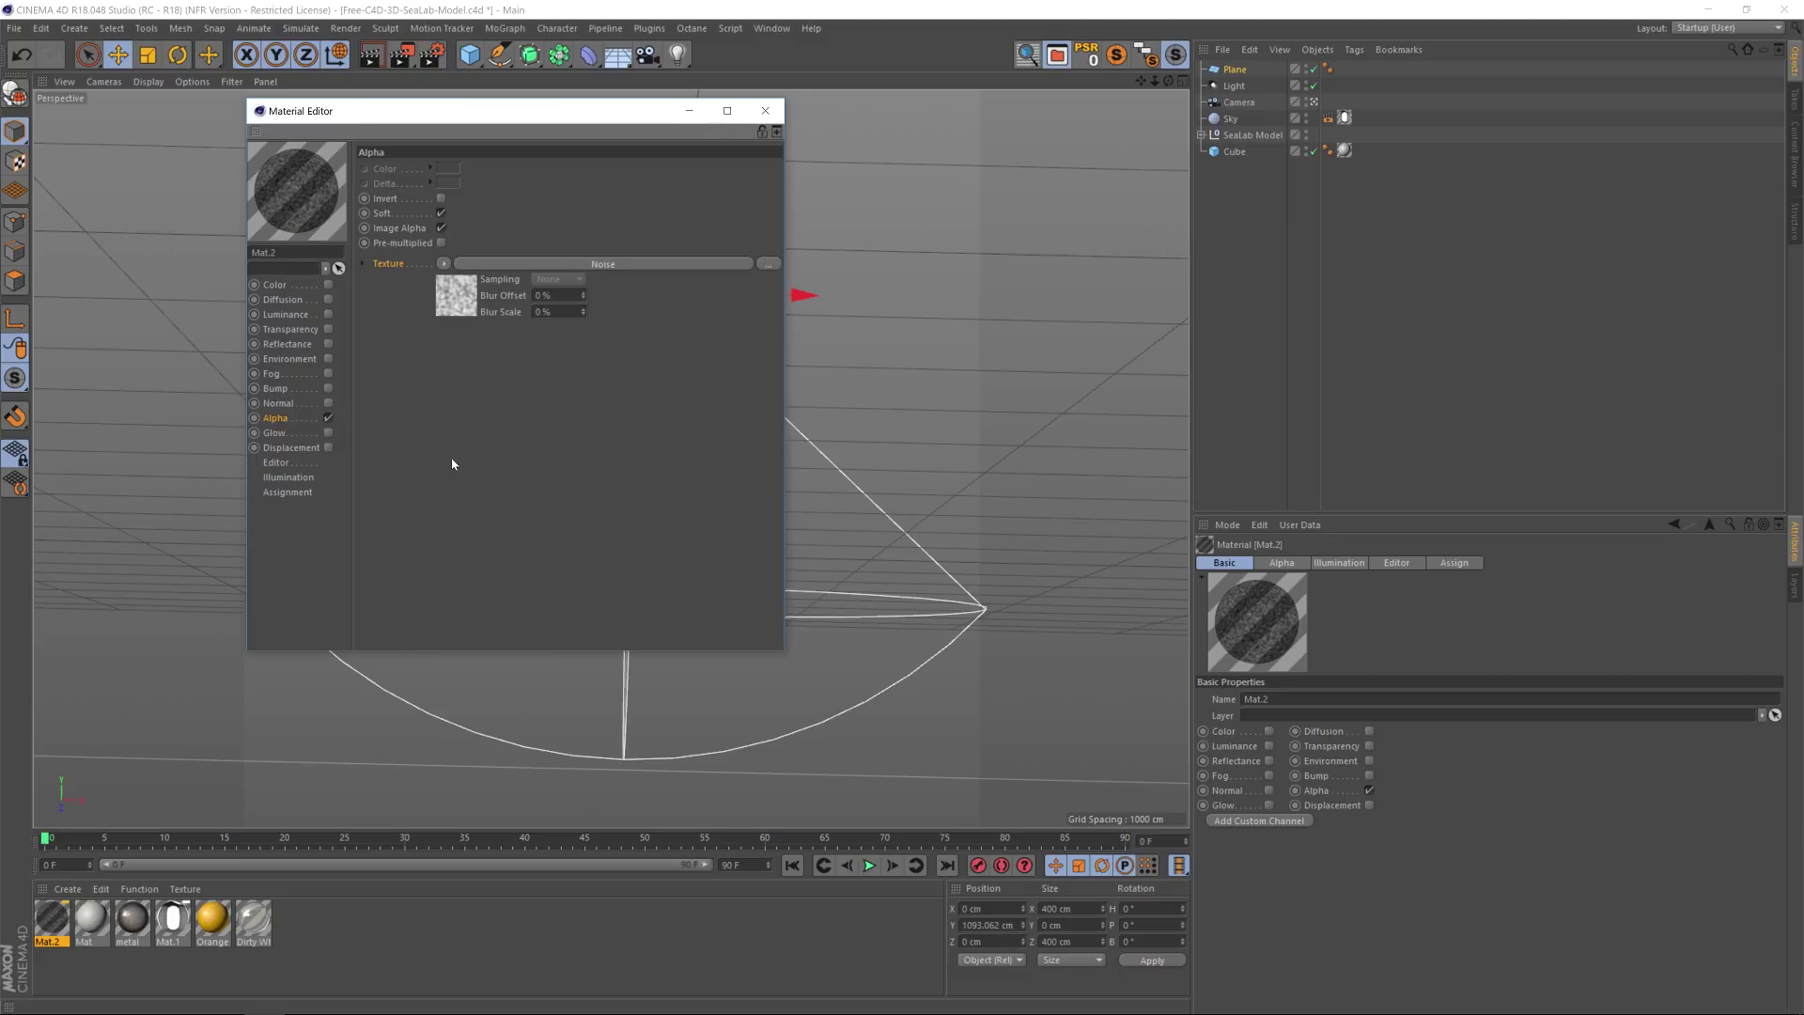
# Set the alpha noise shader to the Ober type with a low clip of 27% and a high clip of 56%.
pyautogui.click(458, 301)
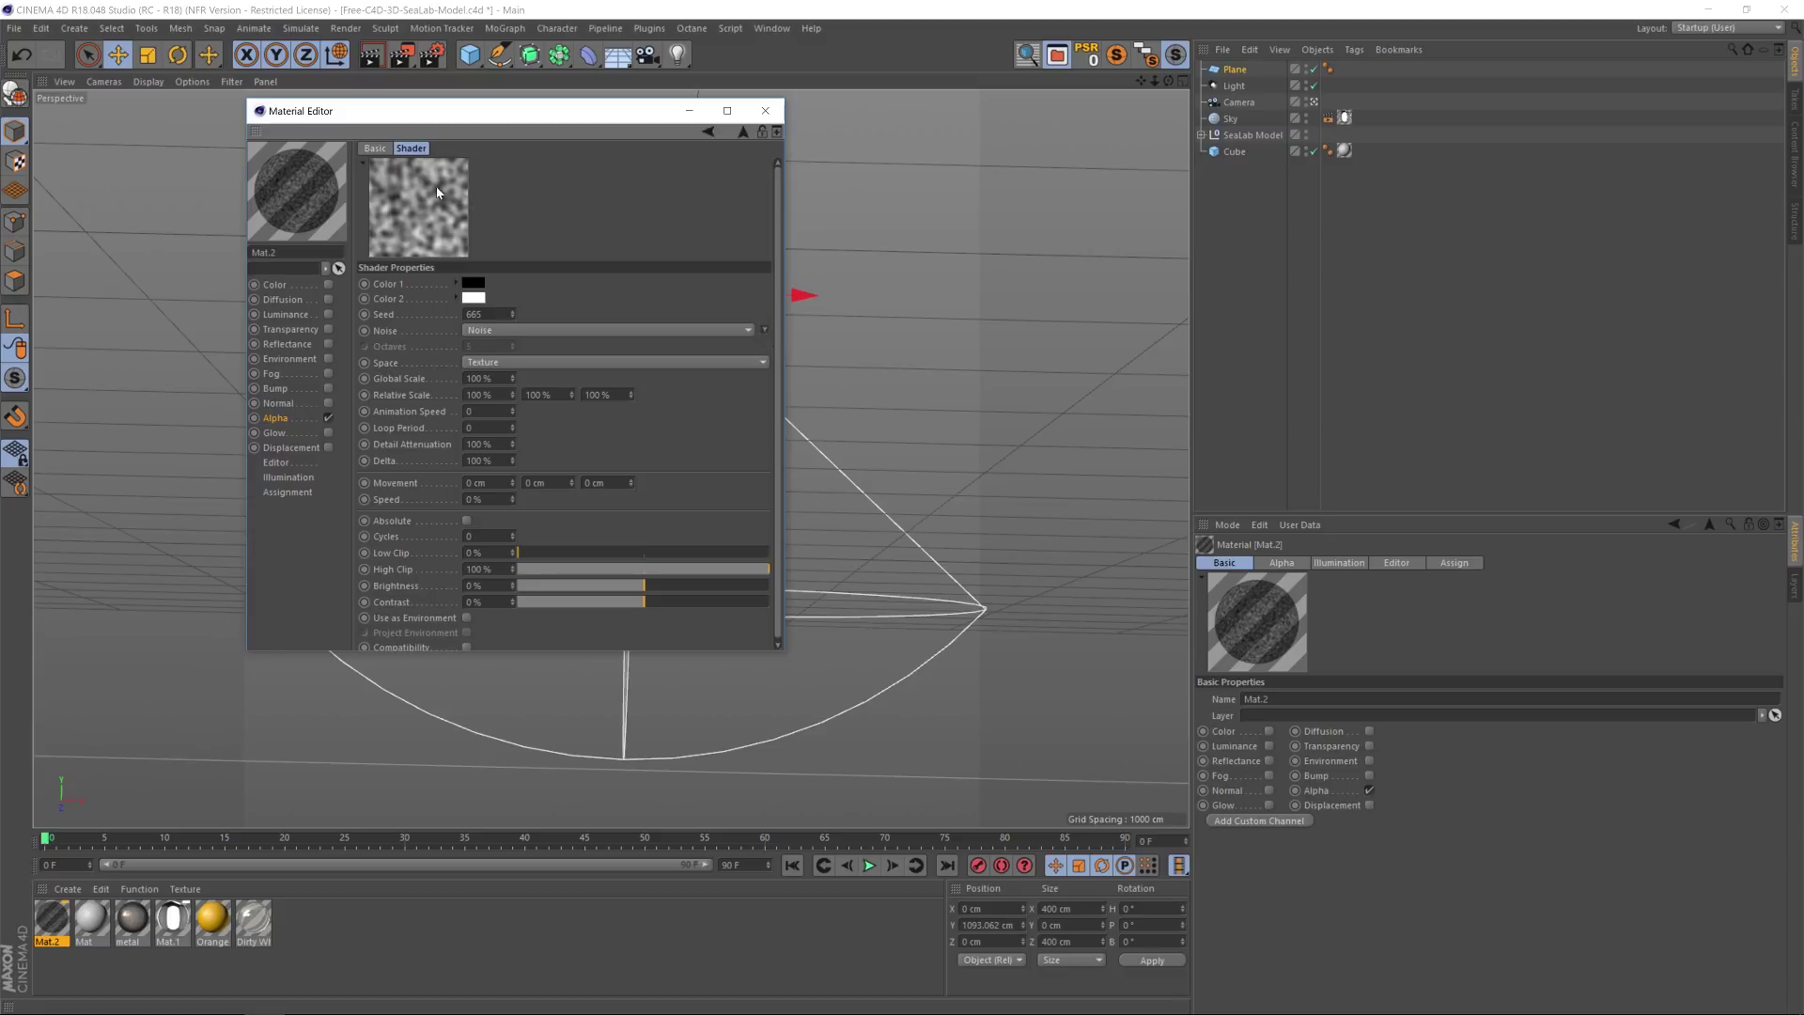
pyautogui.click(764, 330)
pyautogui.moveTo(991, 394); pyautogui.dragTo(992, 413)
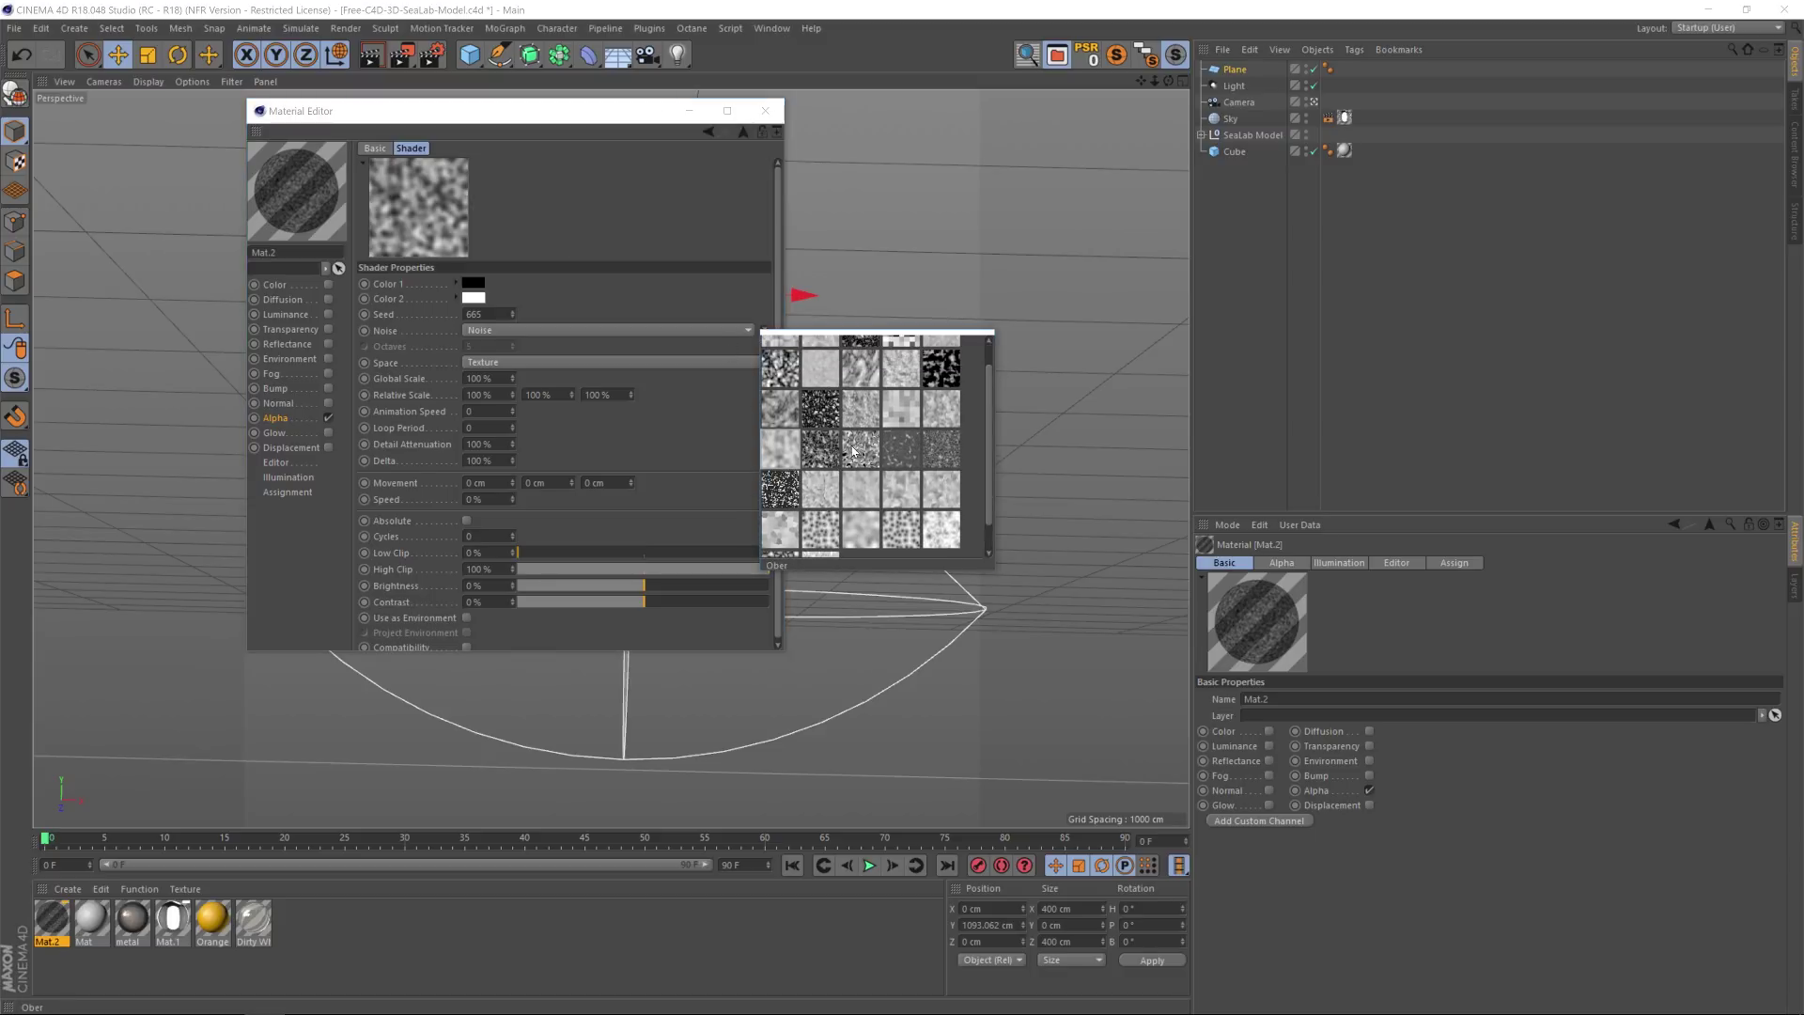
pyautogui.click(854, 452)
pyautogui.moveTo(648, 111); pyautogui.dragTo(1174, 113)
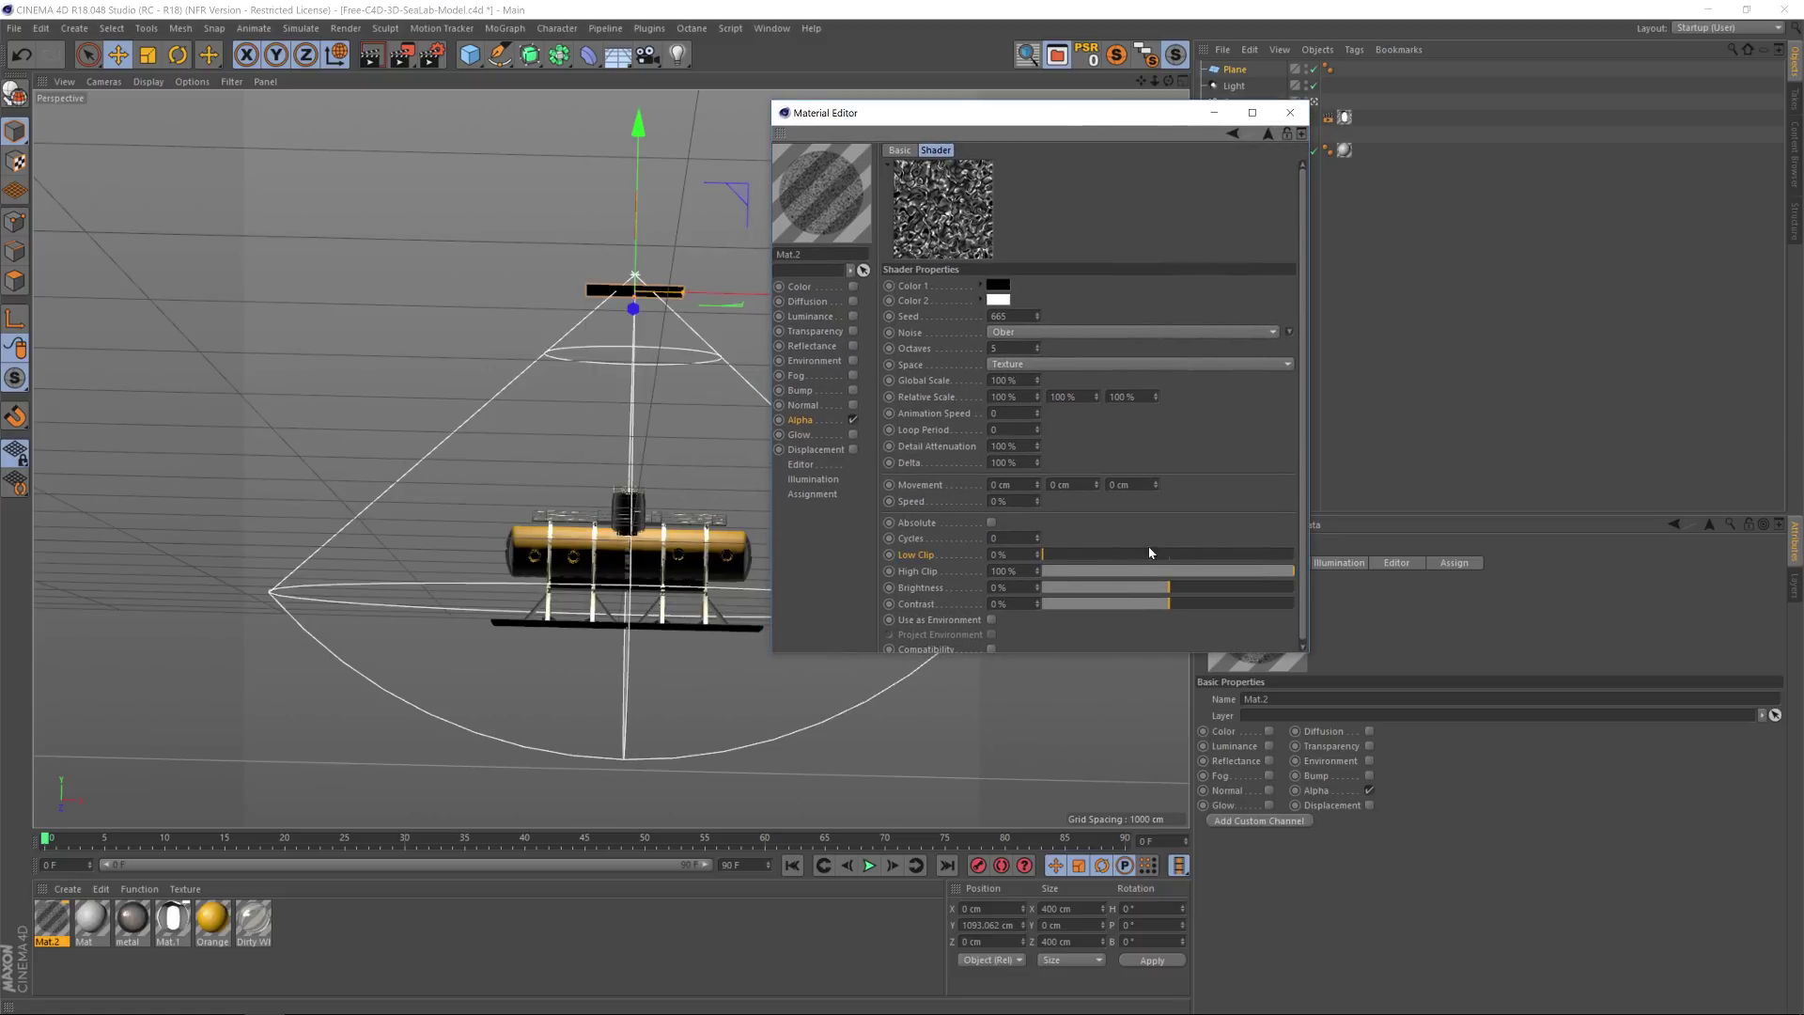
pyautogui.moveTo(1150, 553); pyautogui.dragTo(1109, 555)
pyautogui.click(1183, 571)
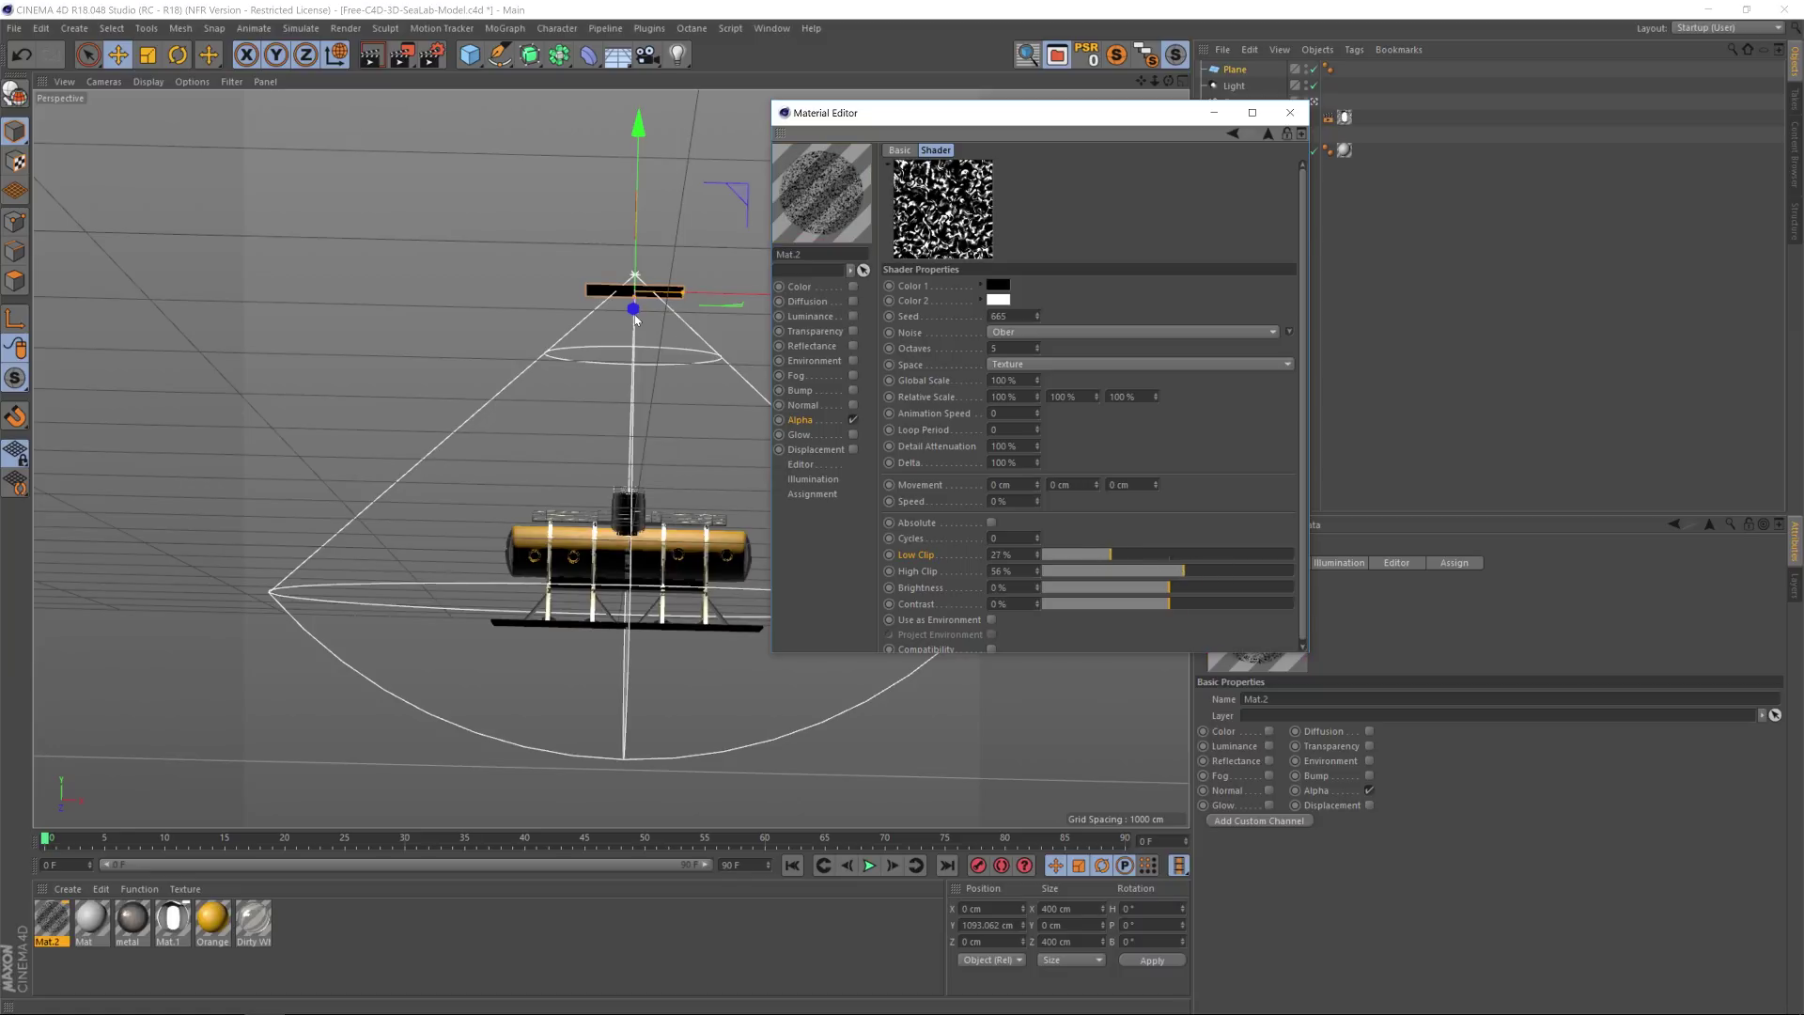
# Close the material's settings, apply Mat.2 to the plane, and render the view to check the light rays.
pyautogui.click(1290, 112)
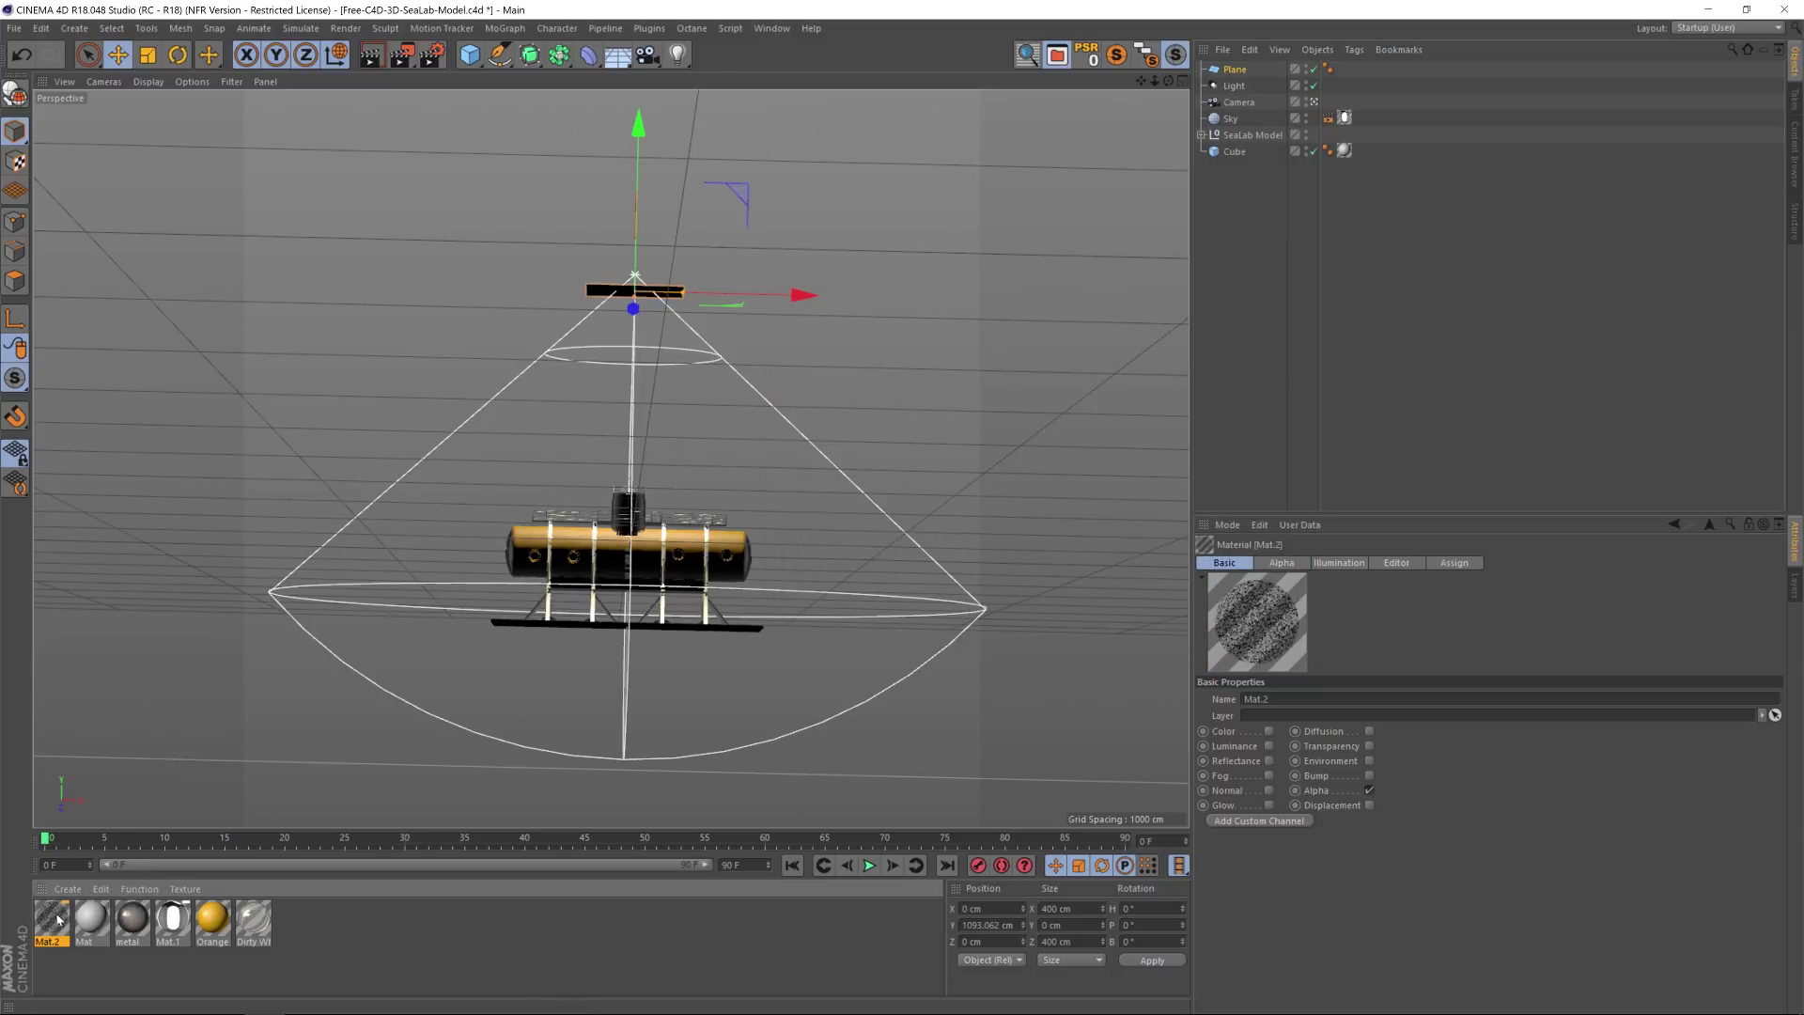
pyautogui.moveTo(1284, 26); pyautogui.dragTo(1237, 71)
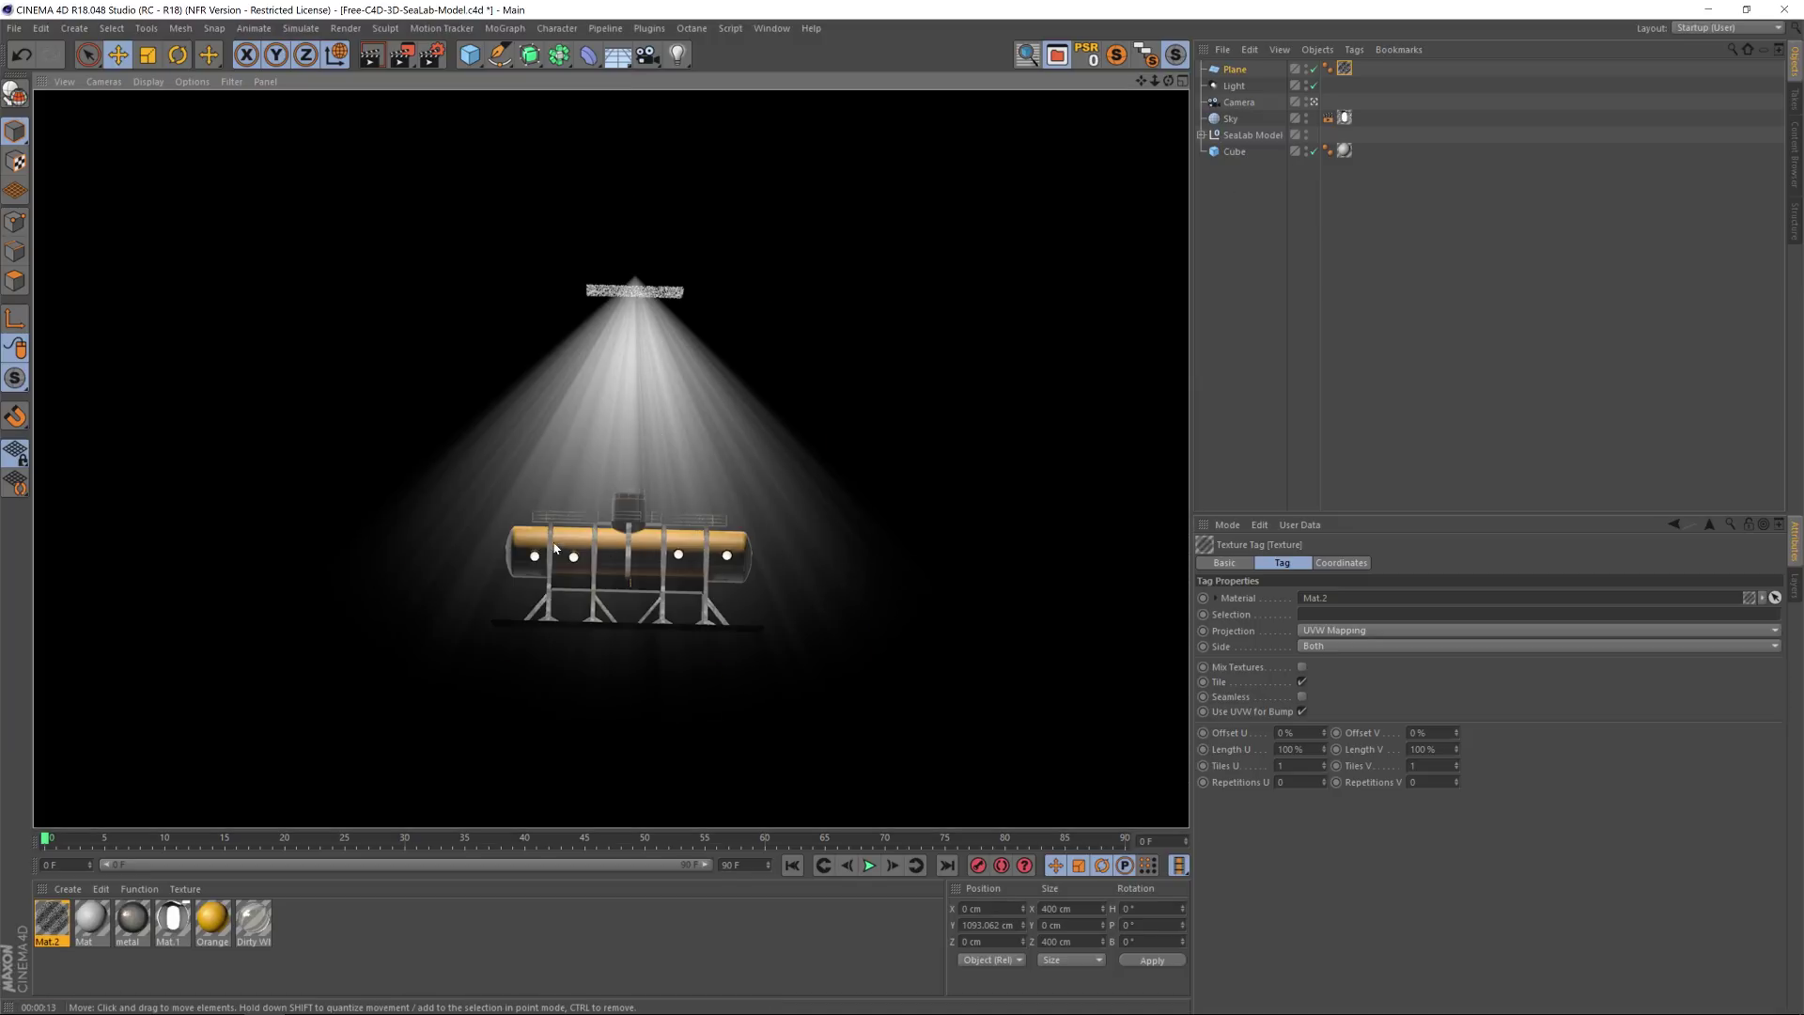
pyautogui.click(1235, 86)
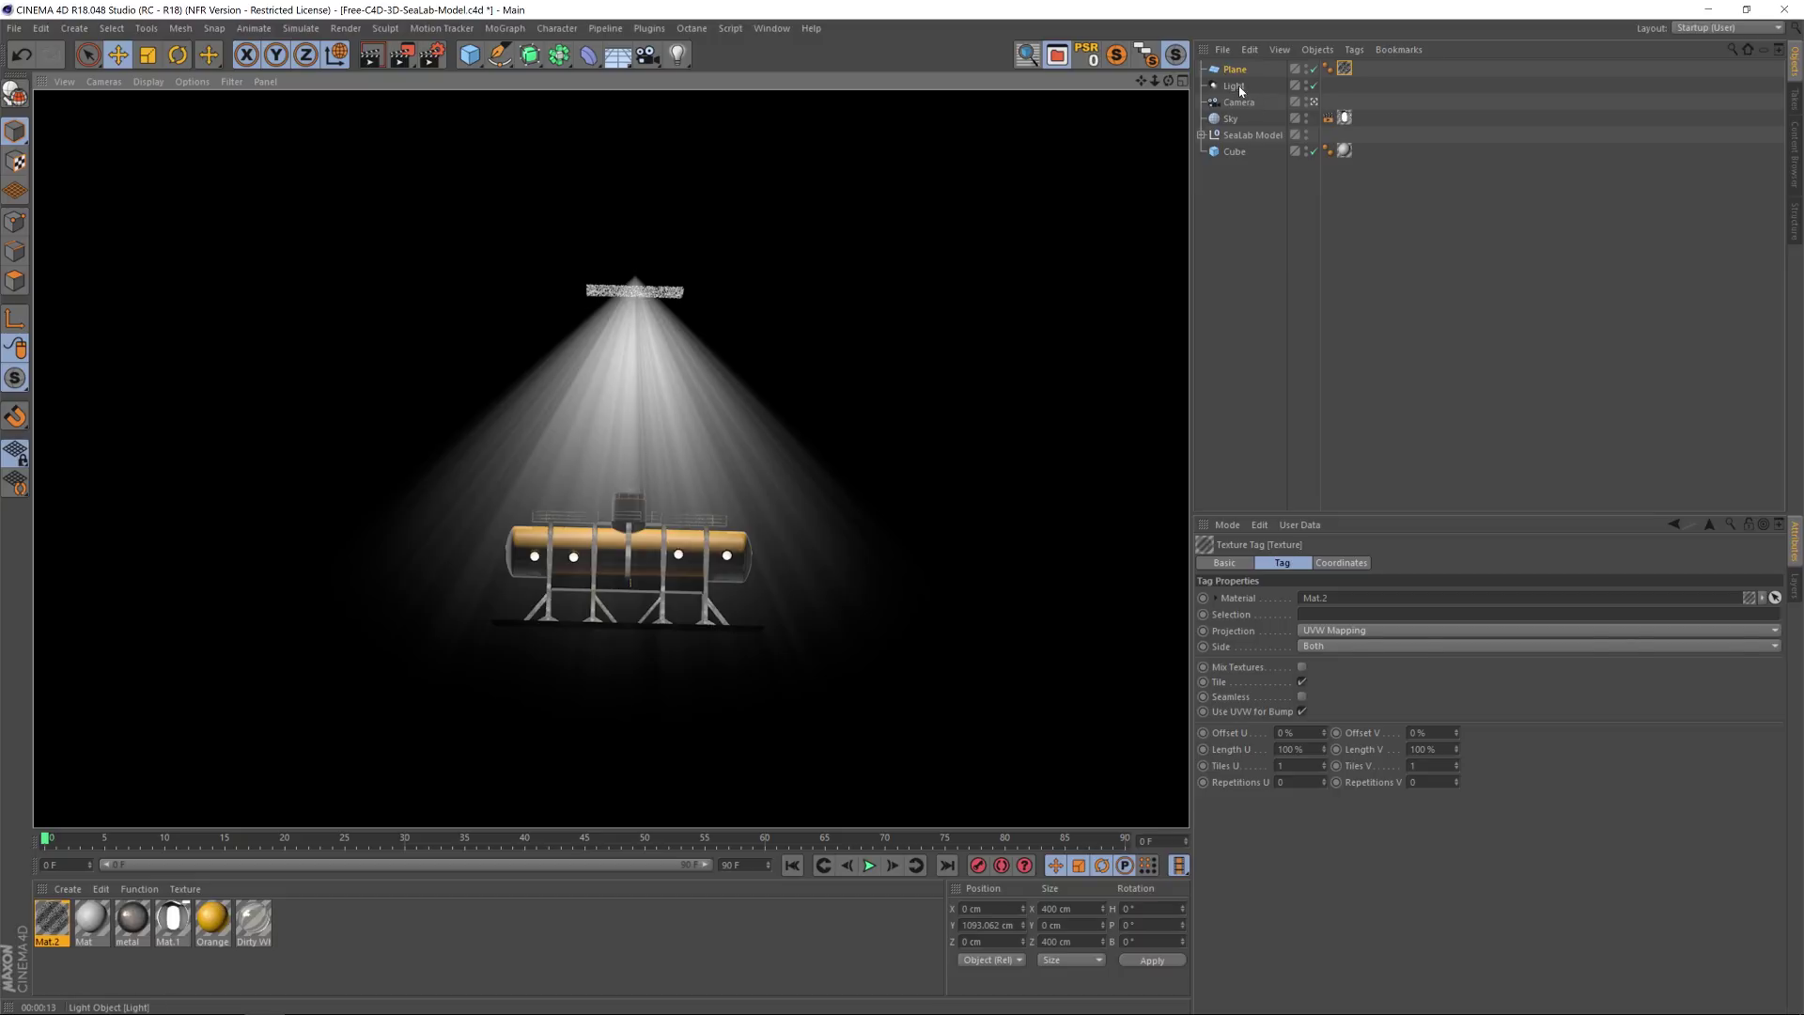
# Enable No Illumination in the spot light's general settings and render the view to check the sea lab model.
pyautogui.hotkey('alt', 'r')
pyautogui.click(1339, 562)
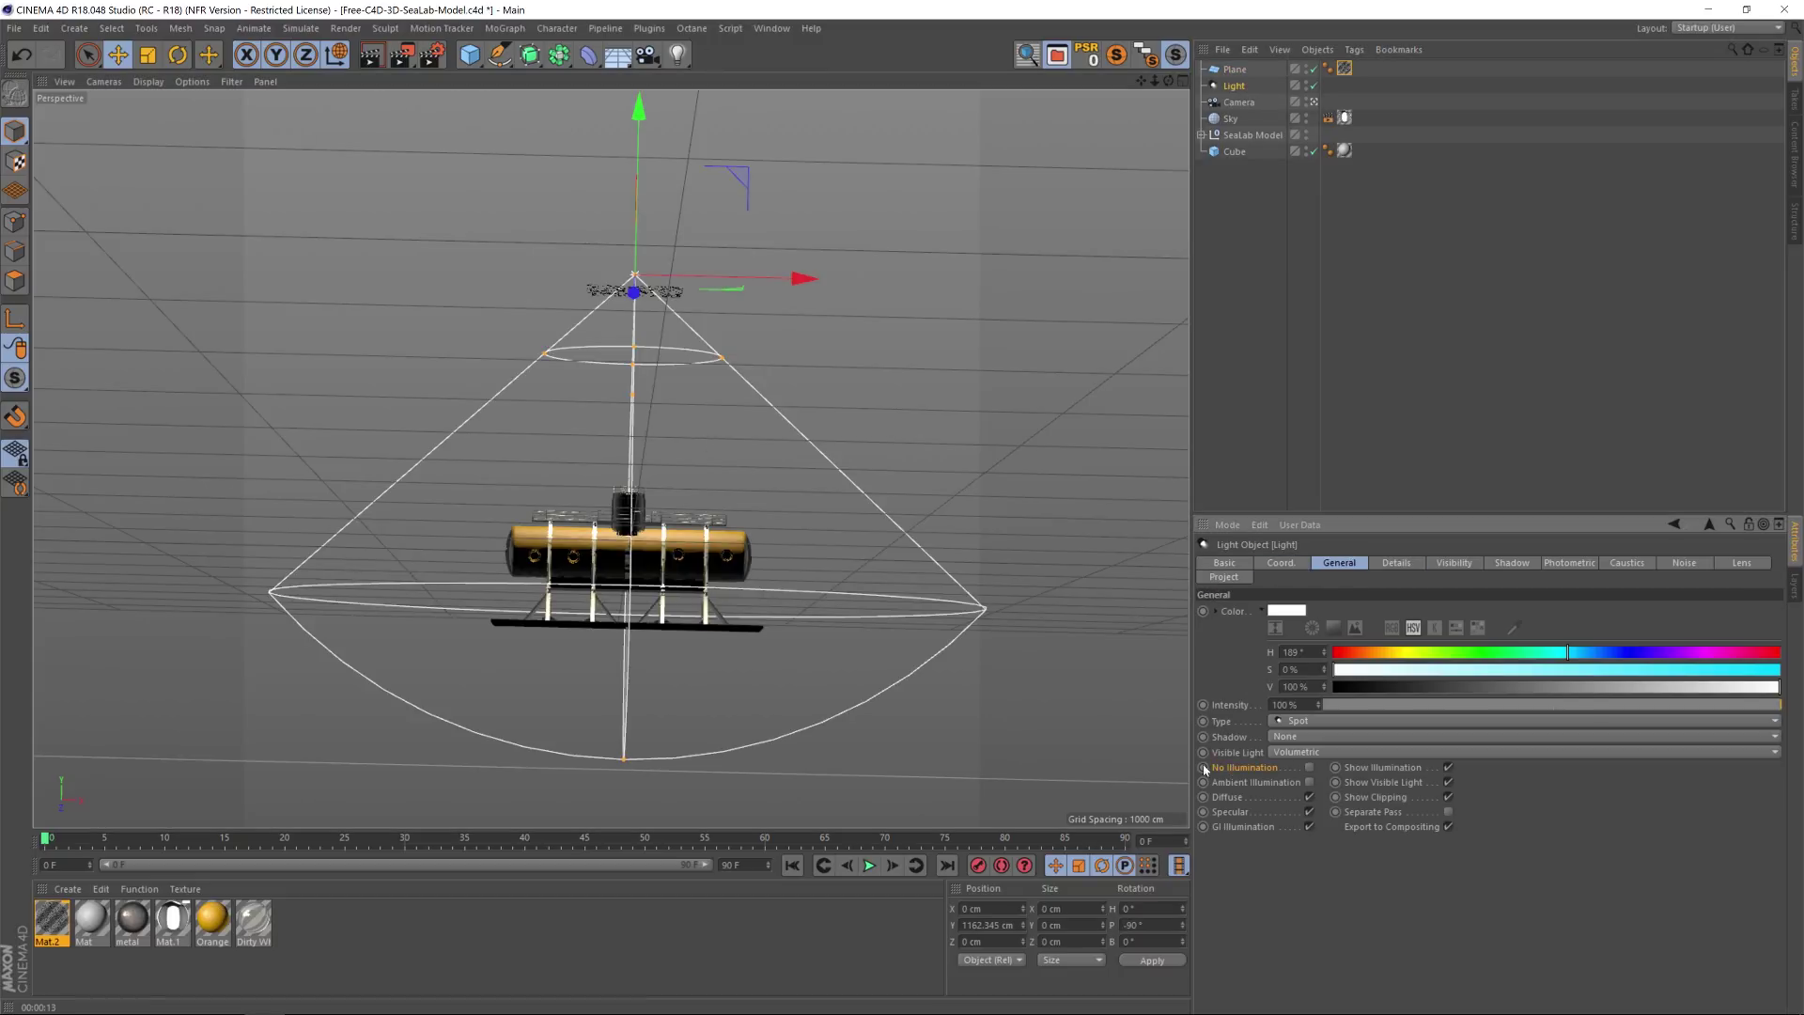
pyautogui.hotkey('ctrl', 'r')
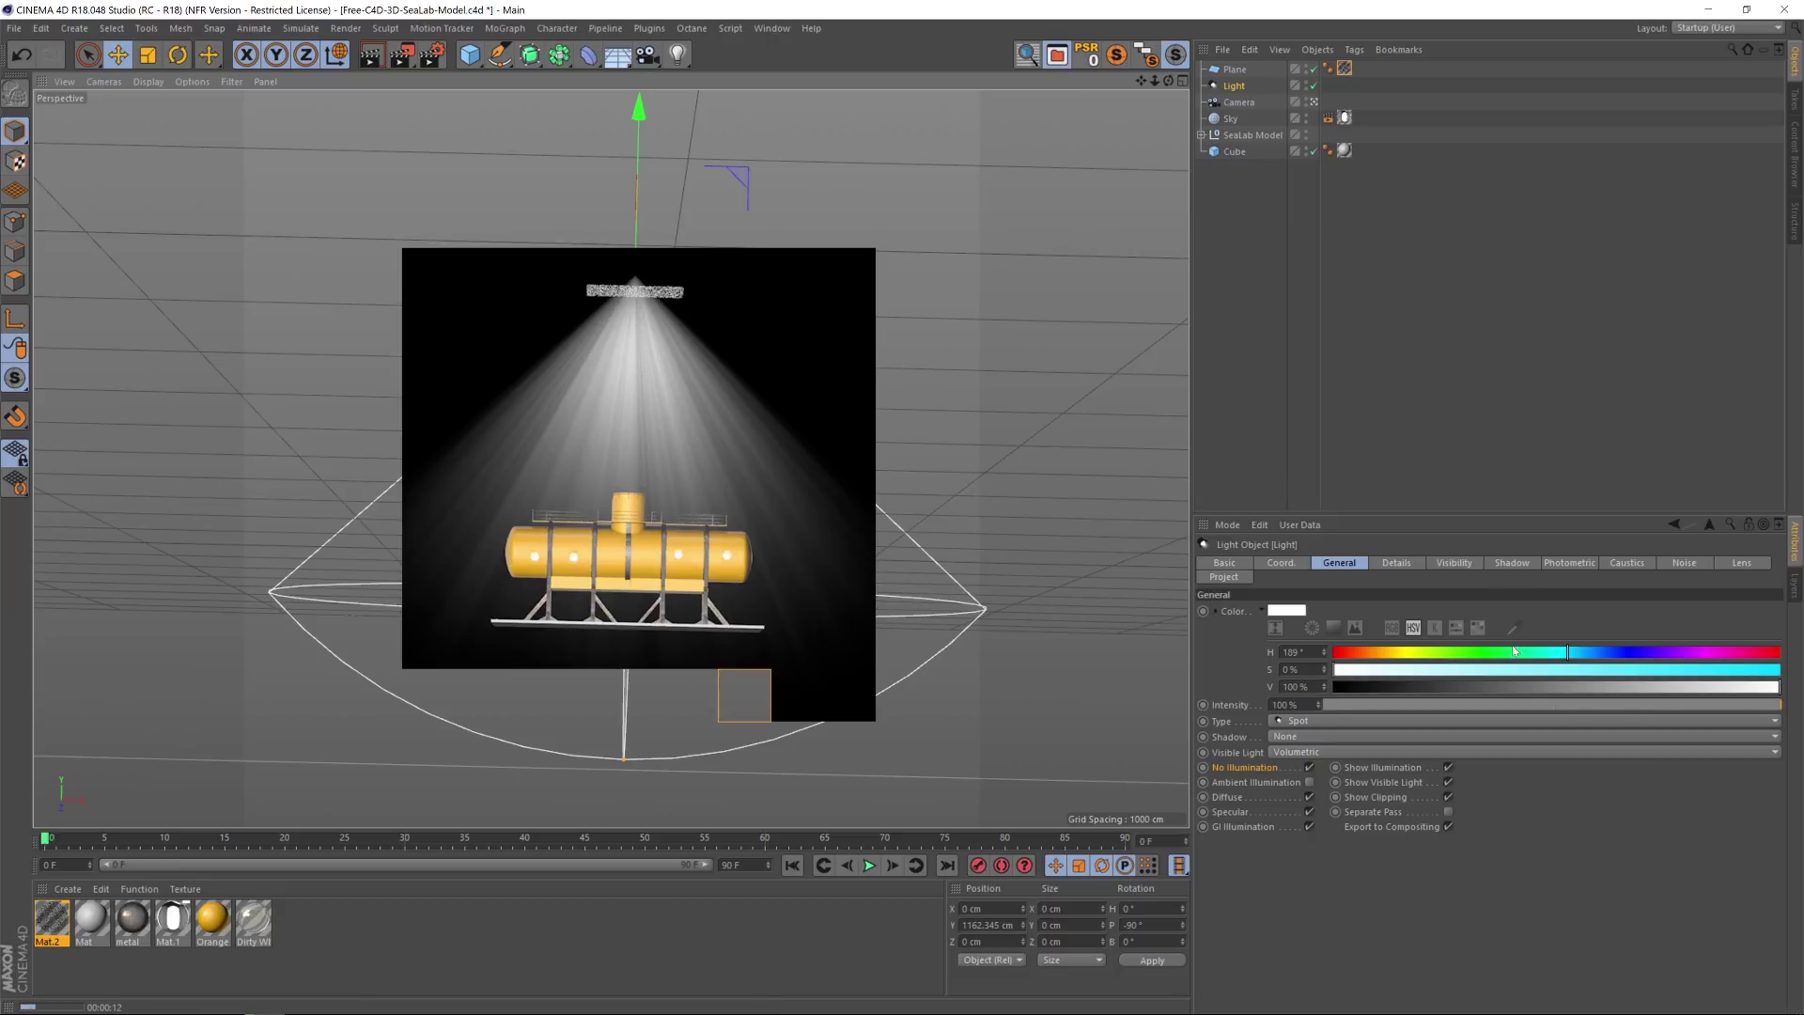
# Color the spot light teal with hue 177°, saturation 58% and value 83%.
pyautogui.click(1238, 86)
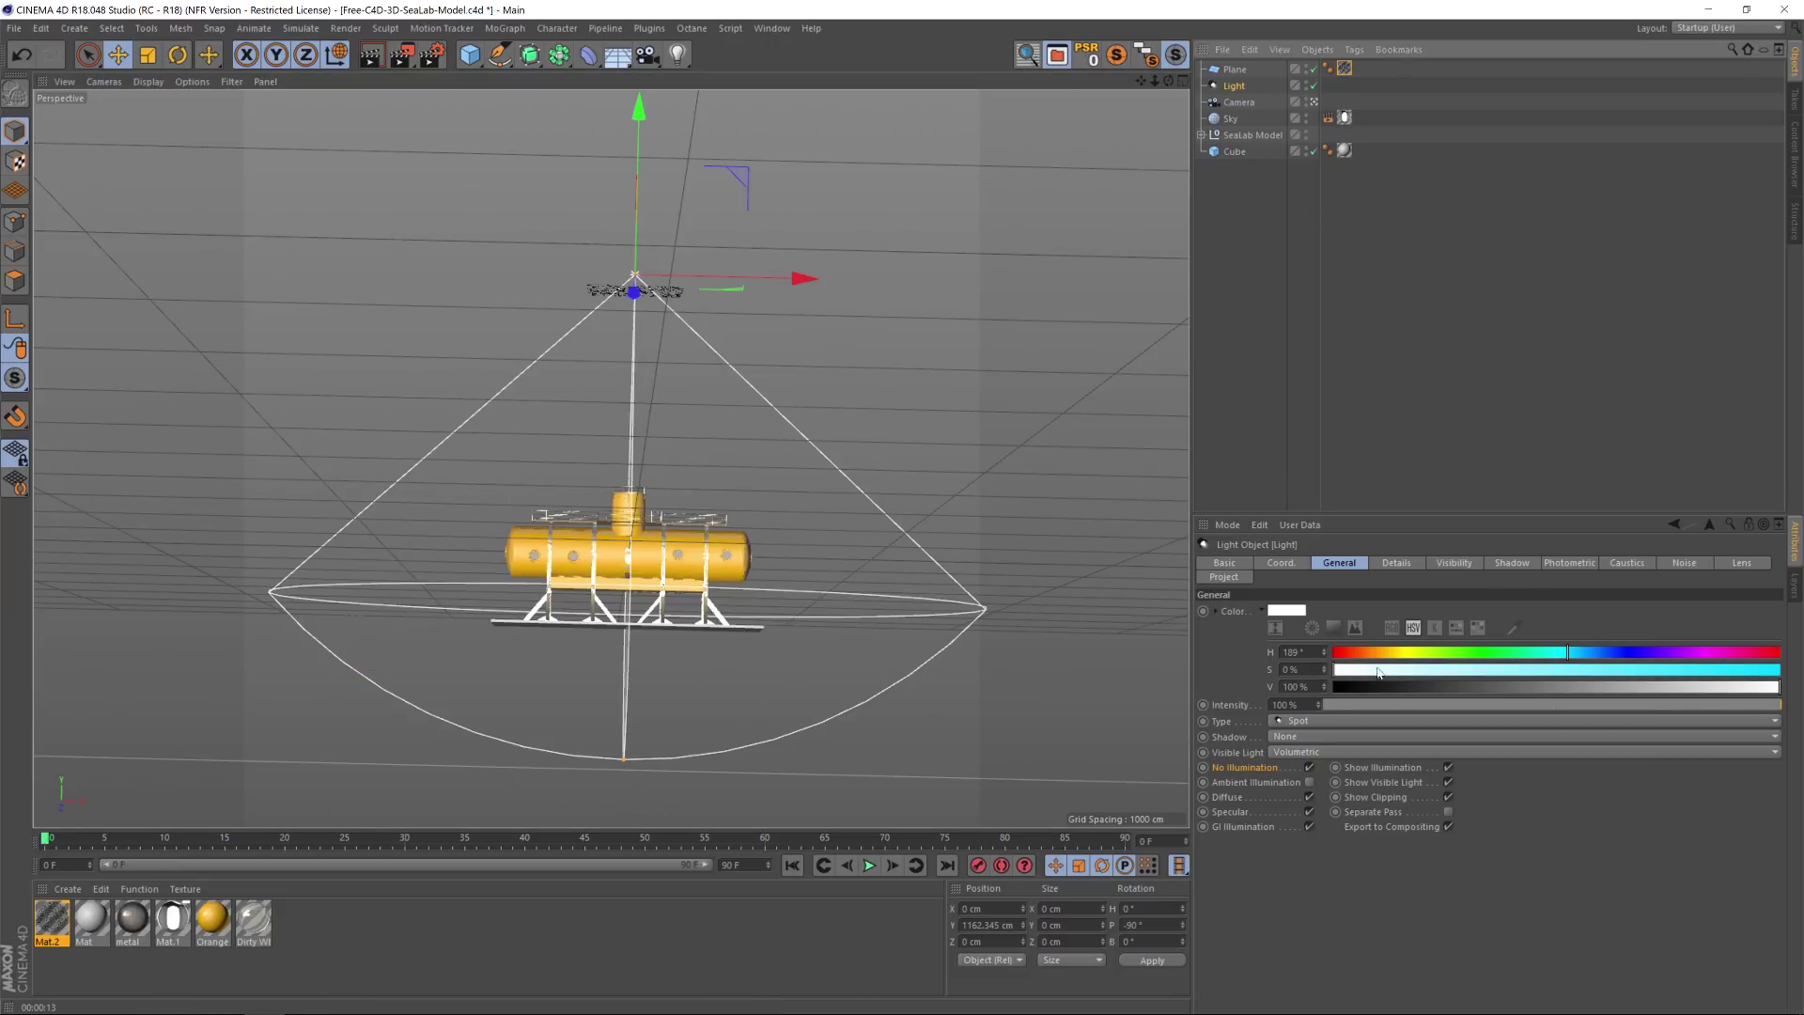
pyautogui.moveTo(1378, 671)
pyautogui.mouseDown()
pyautogui.moveTo(1561, 670)
pyautogui.moveTo(1553, 653)
pyautogui.mouseUp()
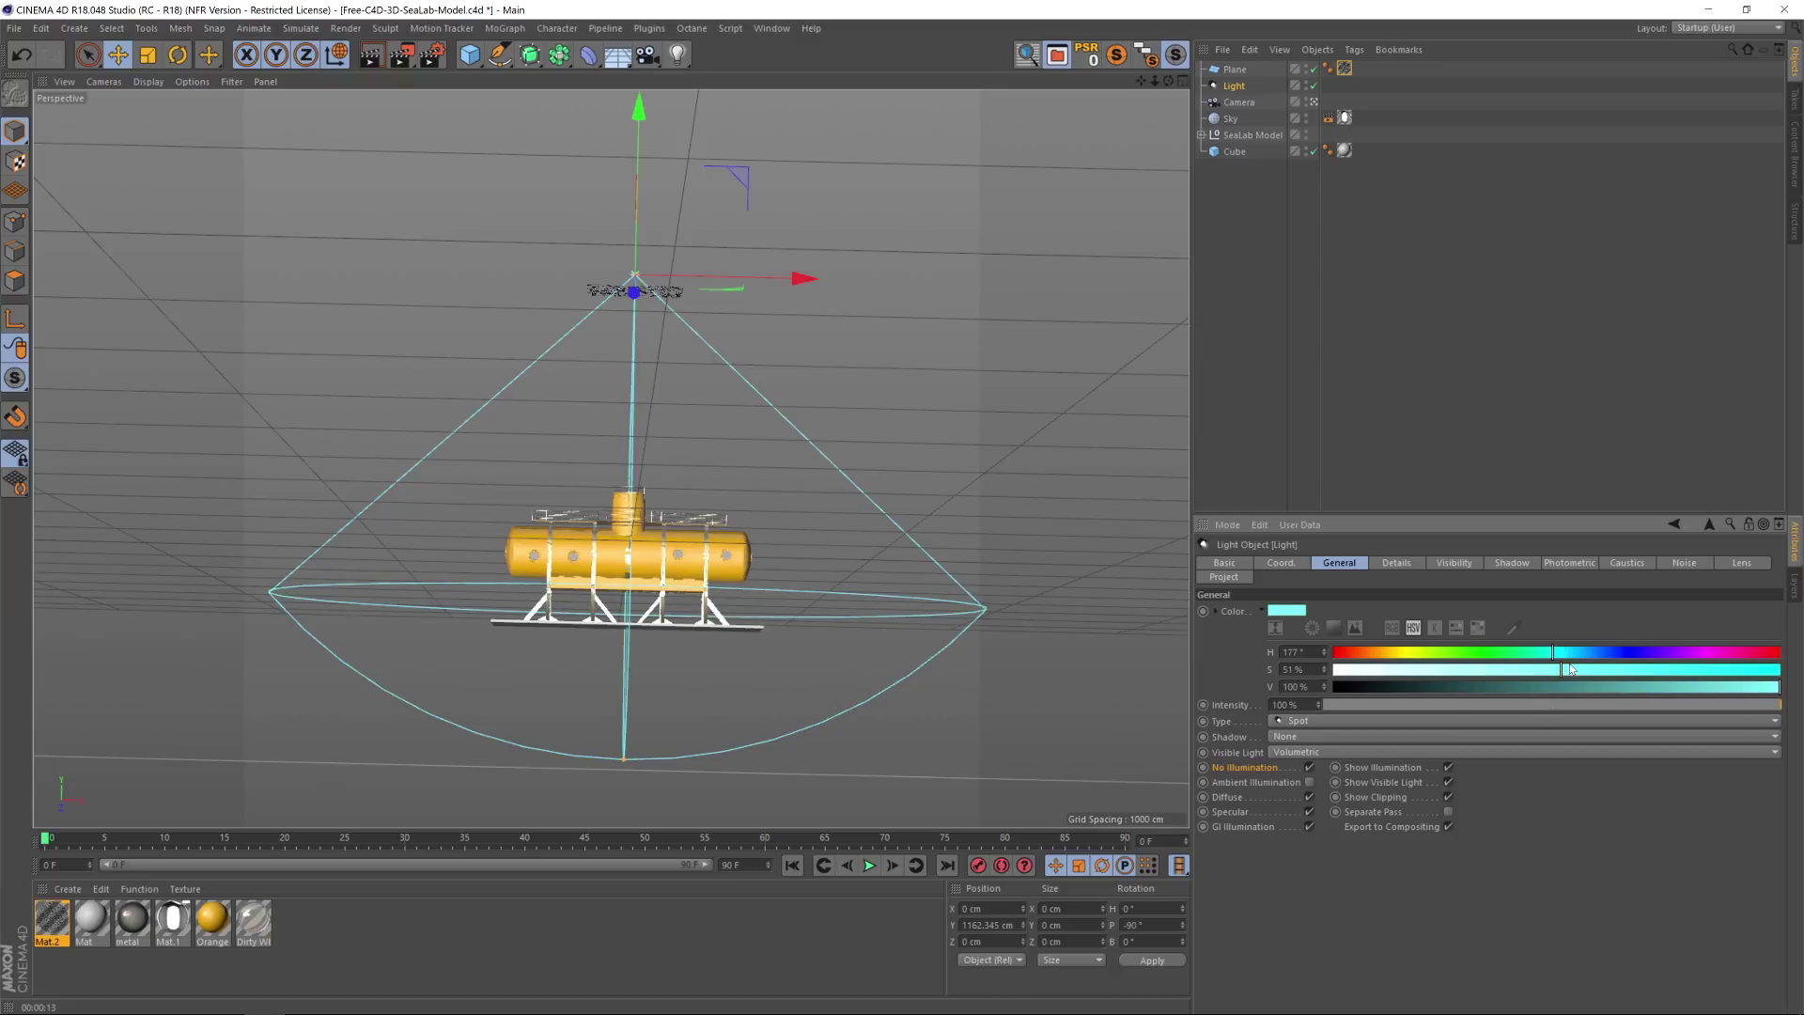
pyautogui.moveTo(1723, 683); pyautogui.dragTo(1704, 685)
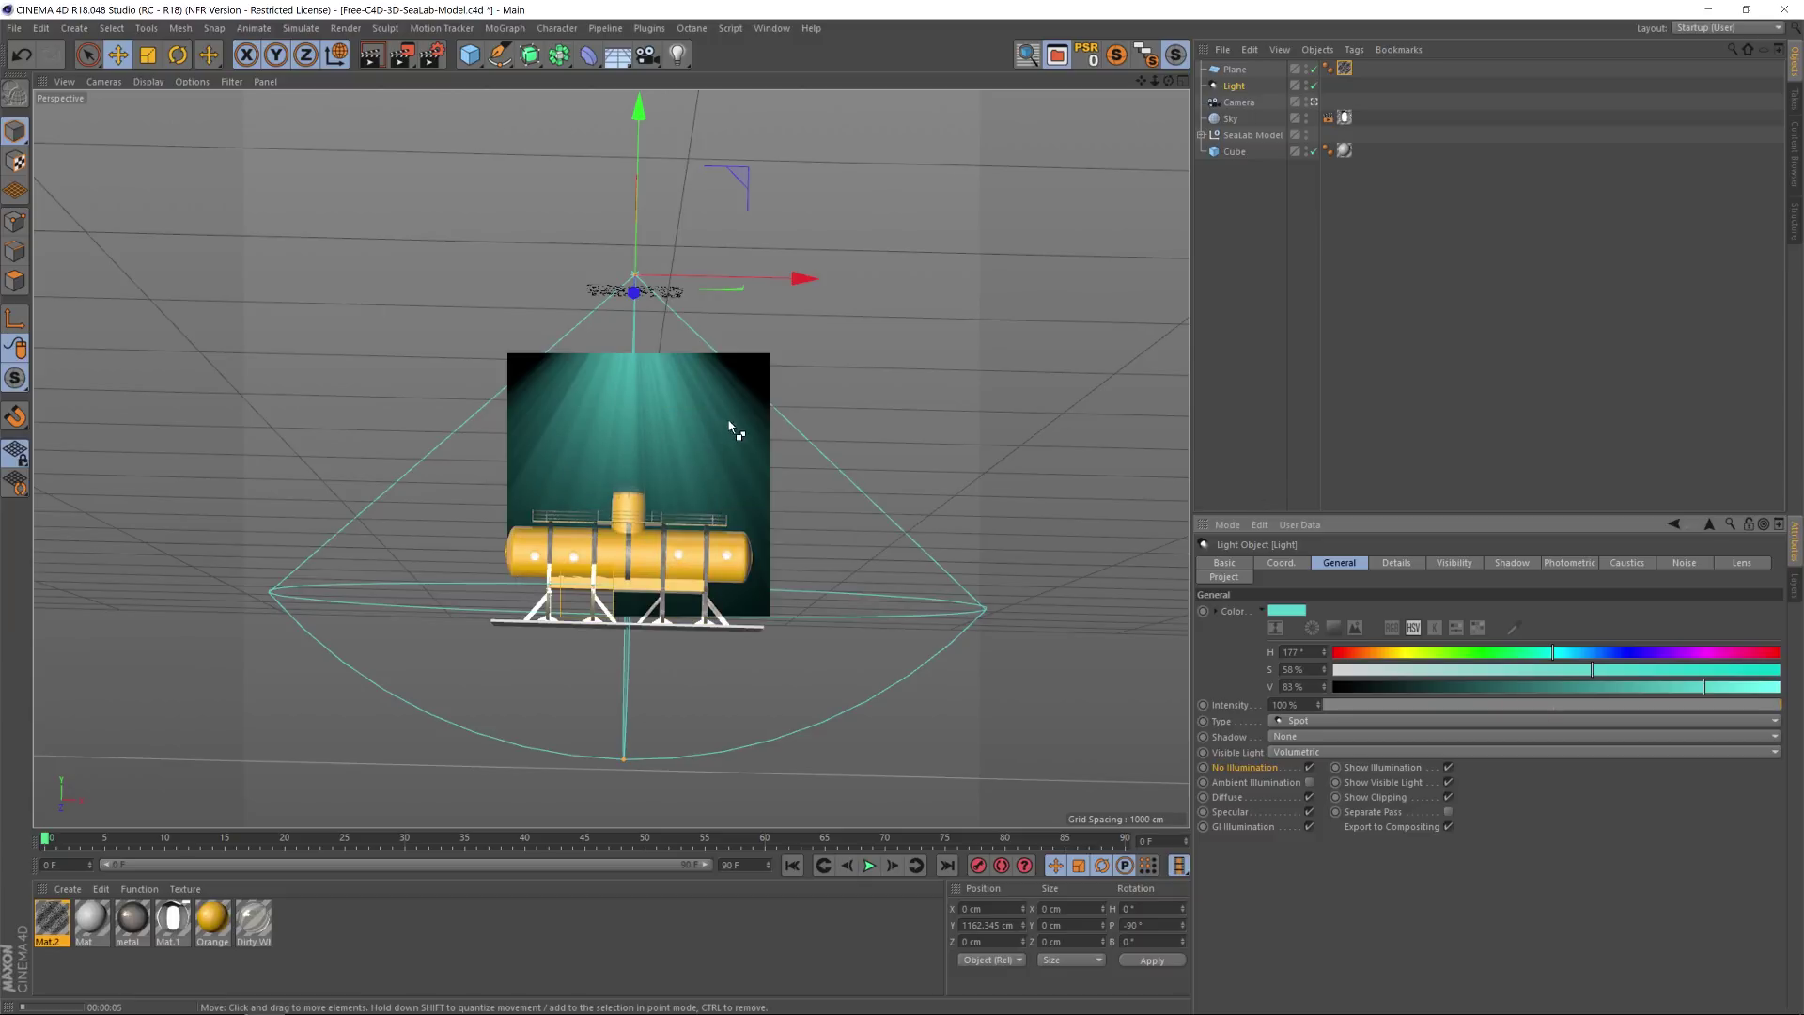
# Set the animation speed of Mat.2's alpha noise shader to 1 and animate the material preview.
pyautogui.doubleClick(52, 919)
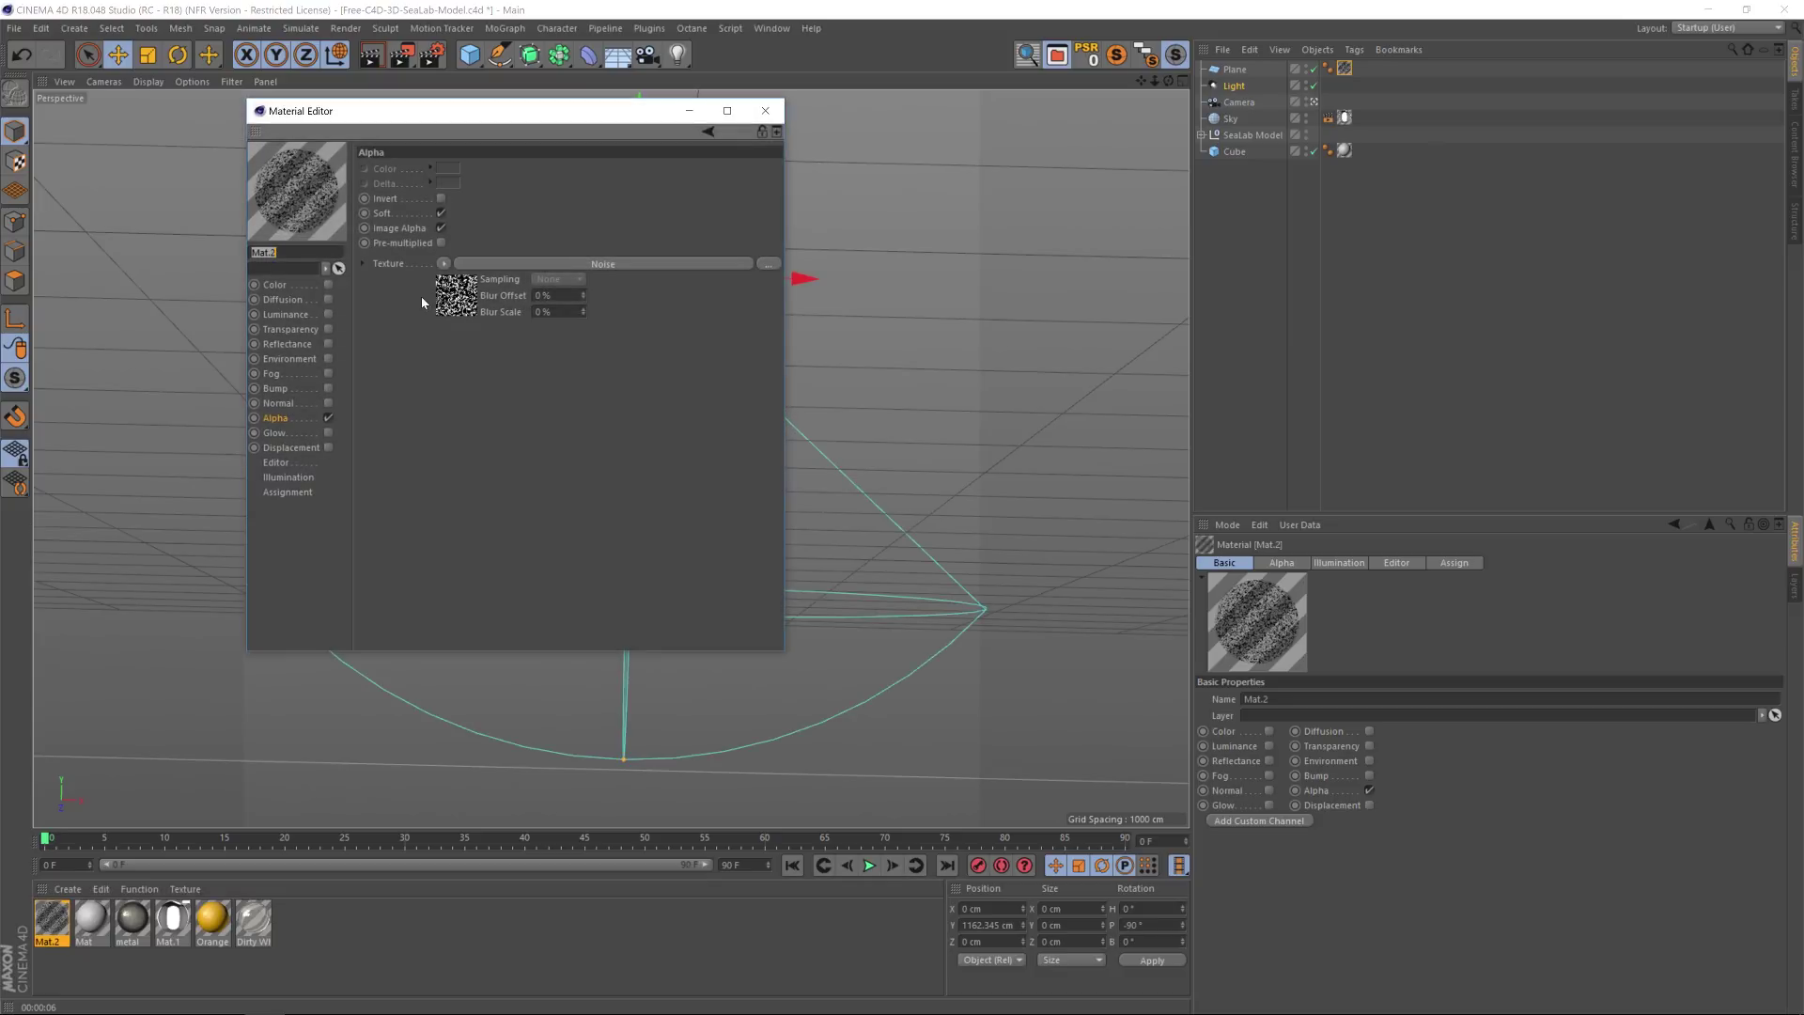
pyautogui.click(442, 314)
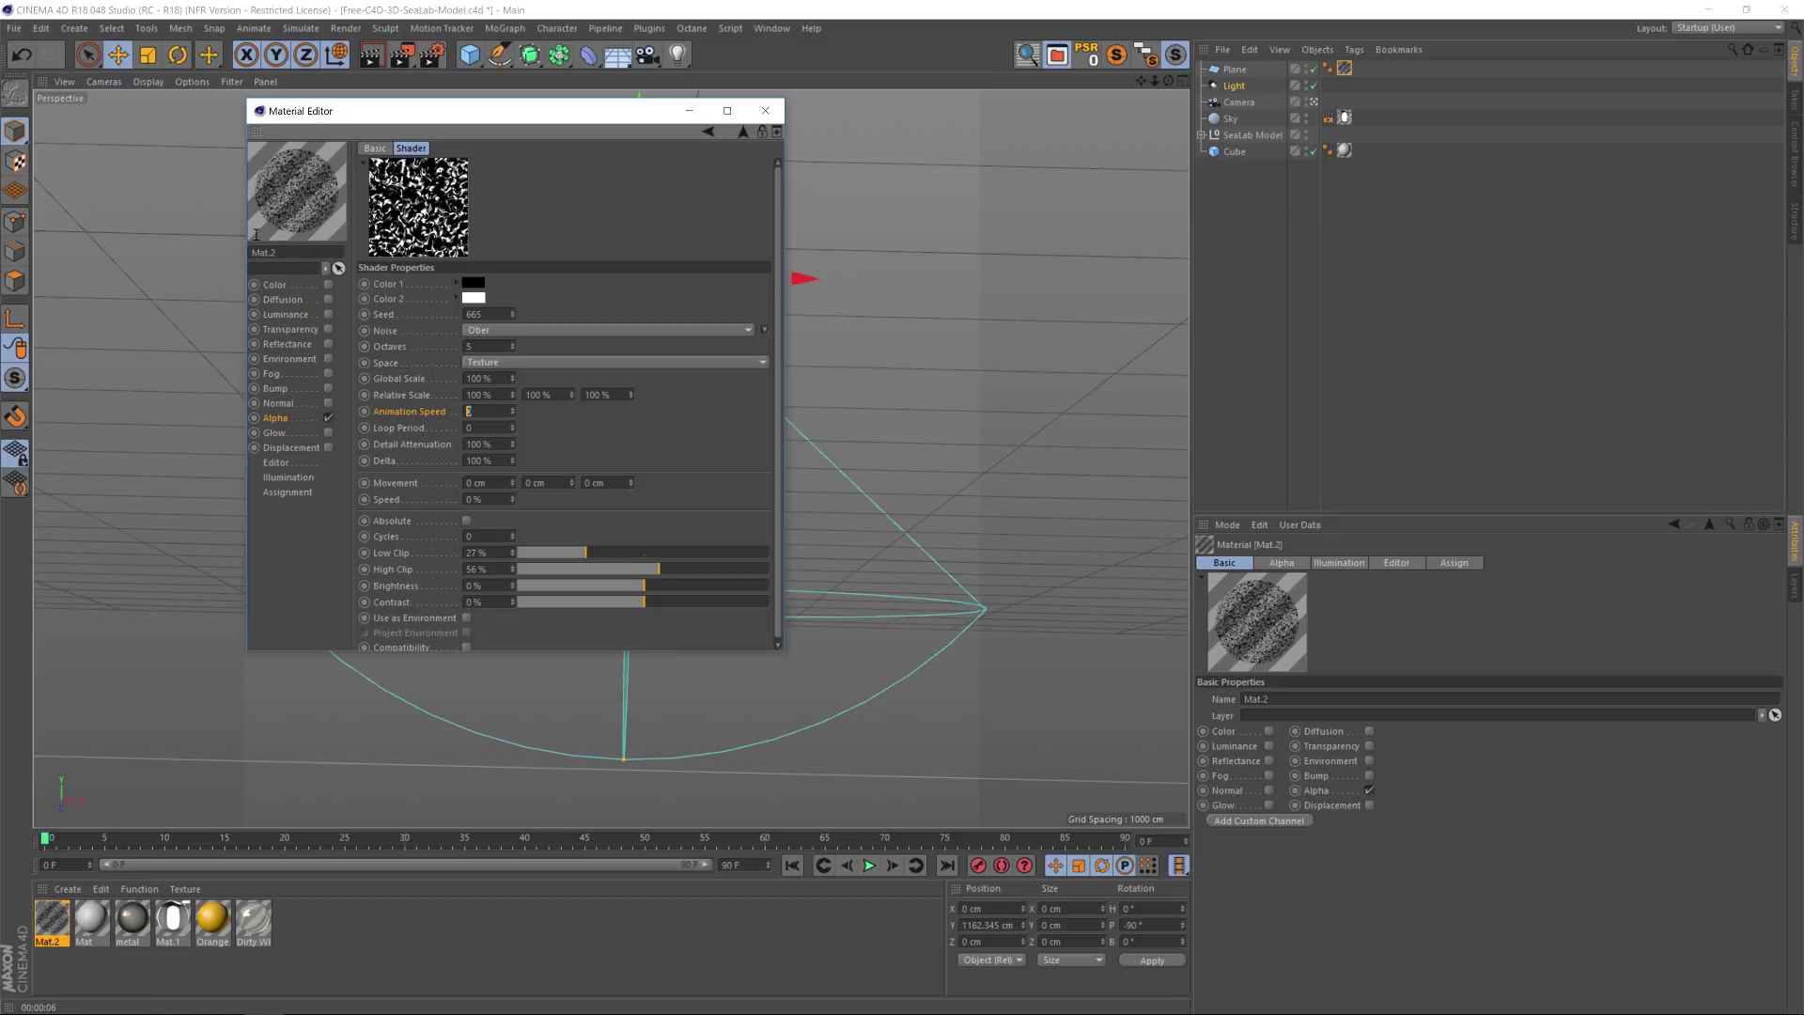
pyautogui.write('1')
pyautogui.press('Return')
pyautogui.rightClick(291, 183)
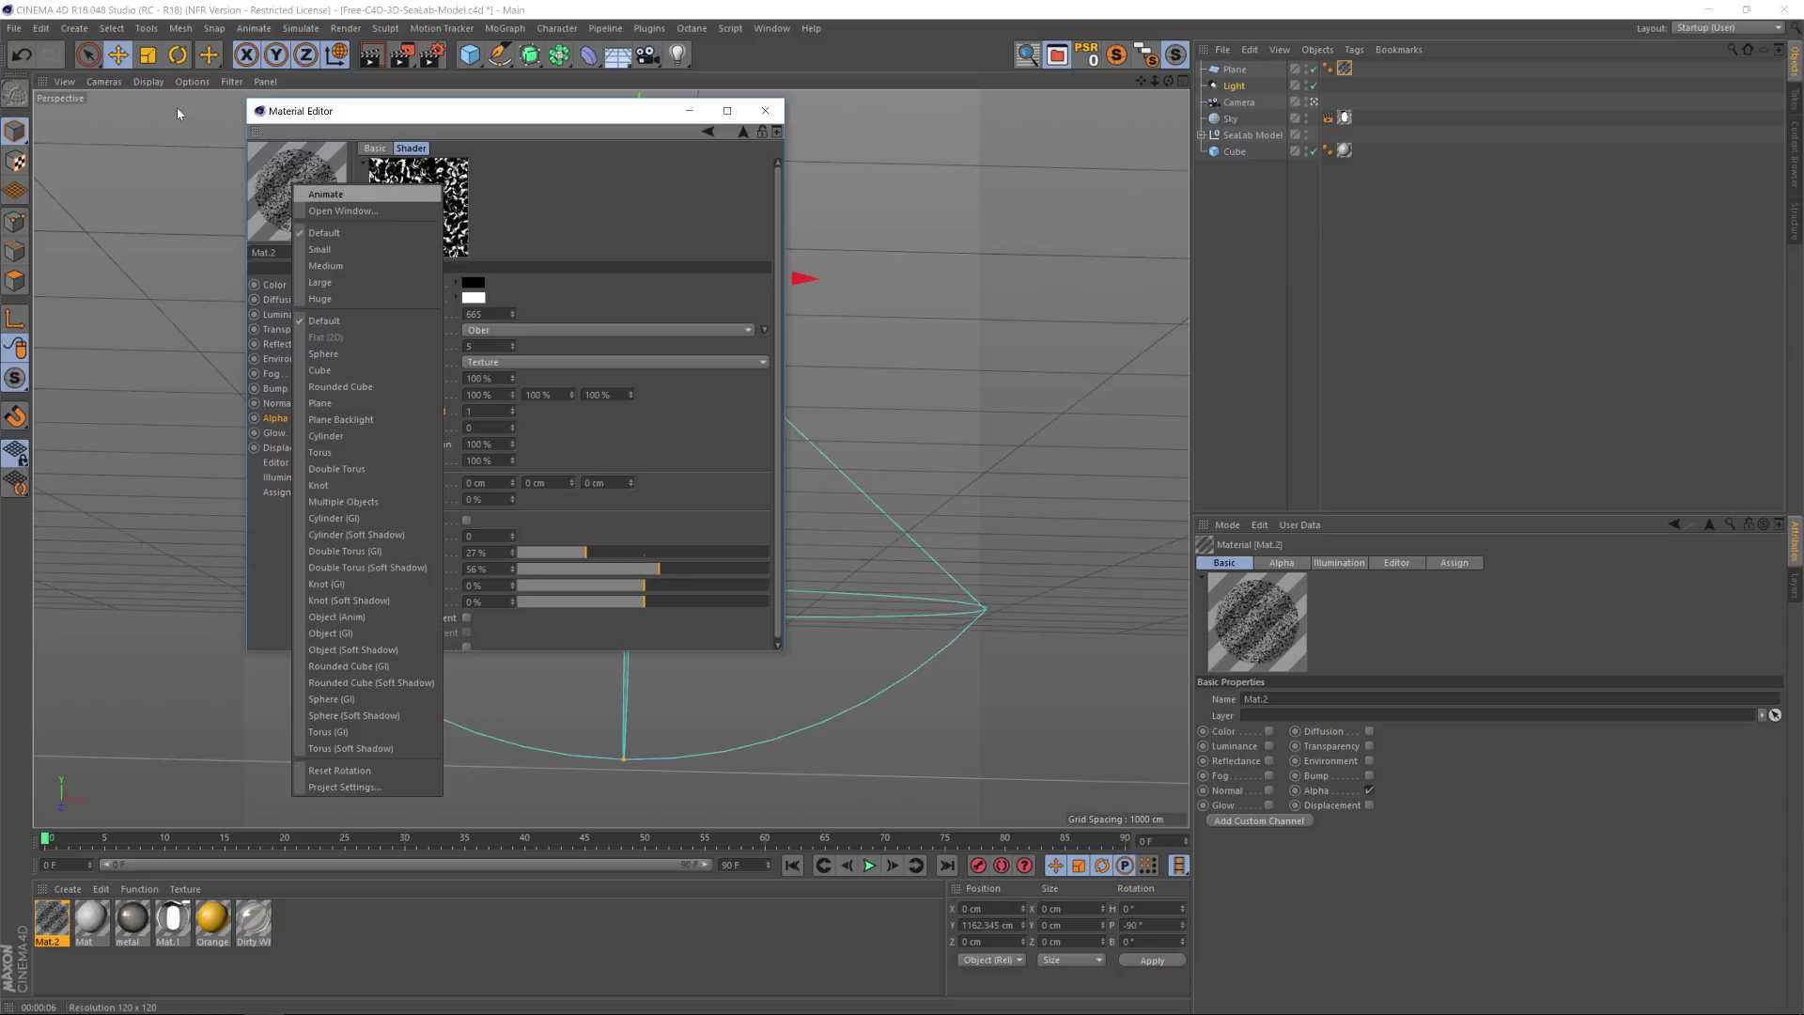
pyautogui.click(327, 194)
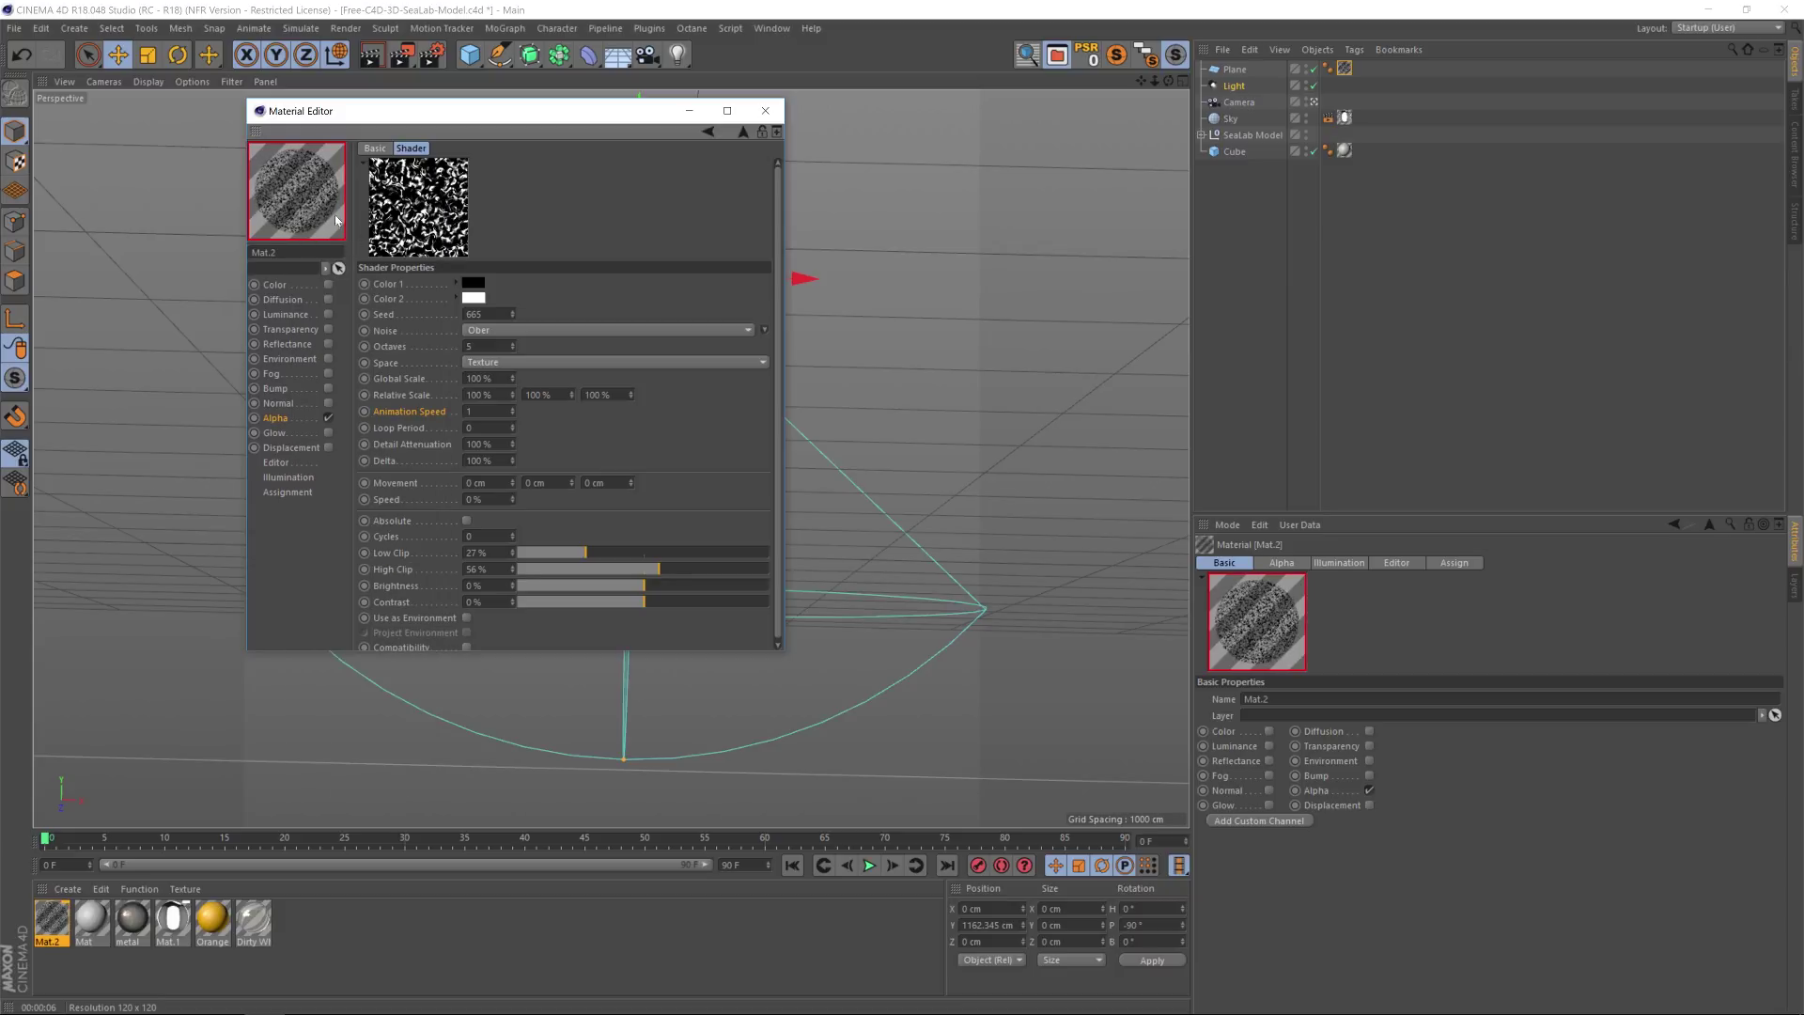
# Slow the alpha noise shader's animation speed to 0.3.
pyautogui.moveTo(482, 411); pyautogui.dragTo(223, 224)
pyautogui.write('.')
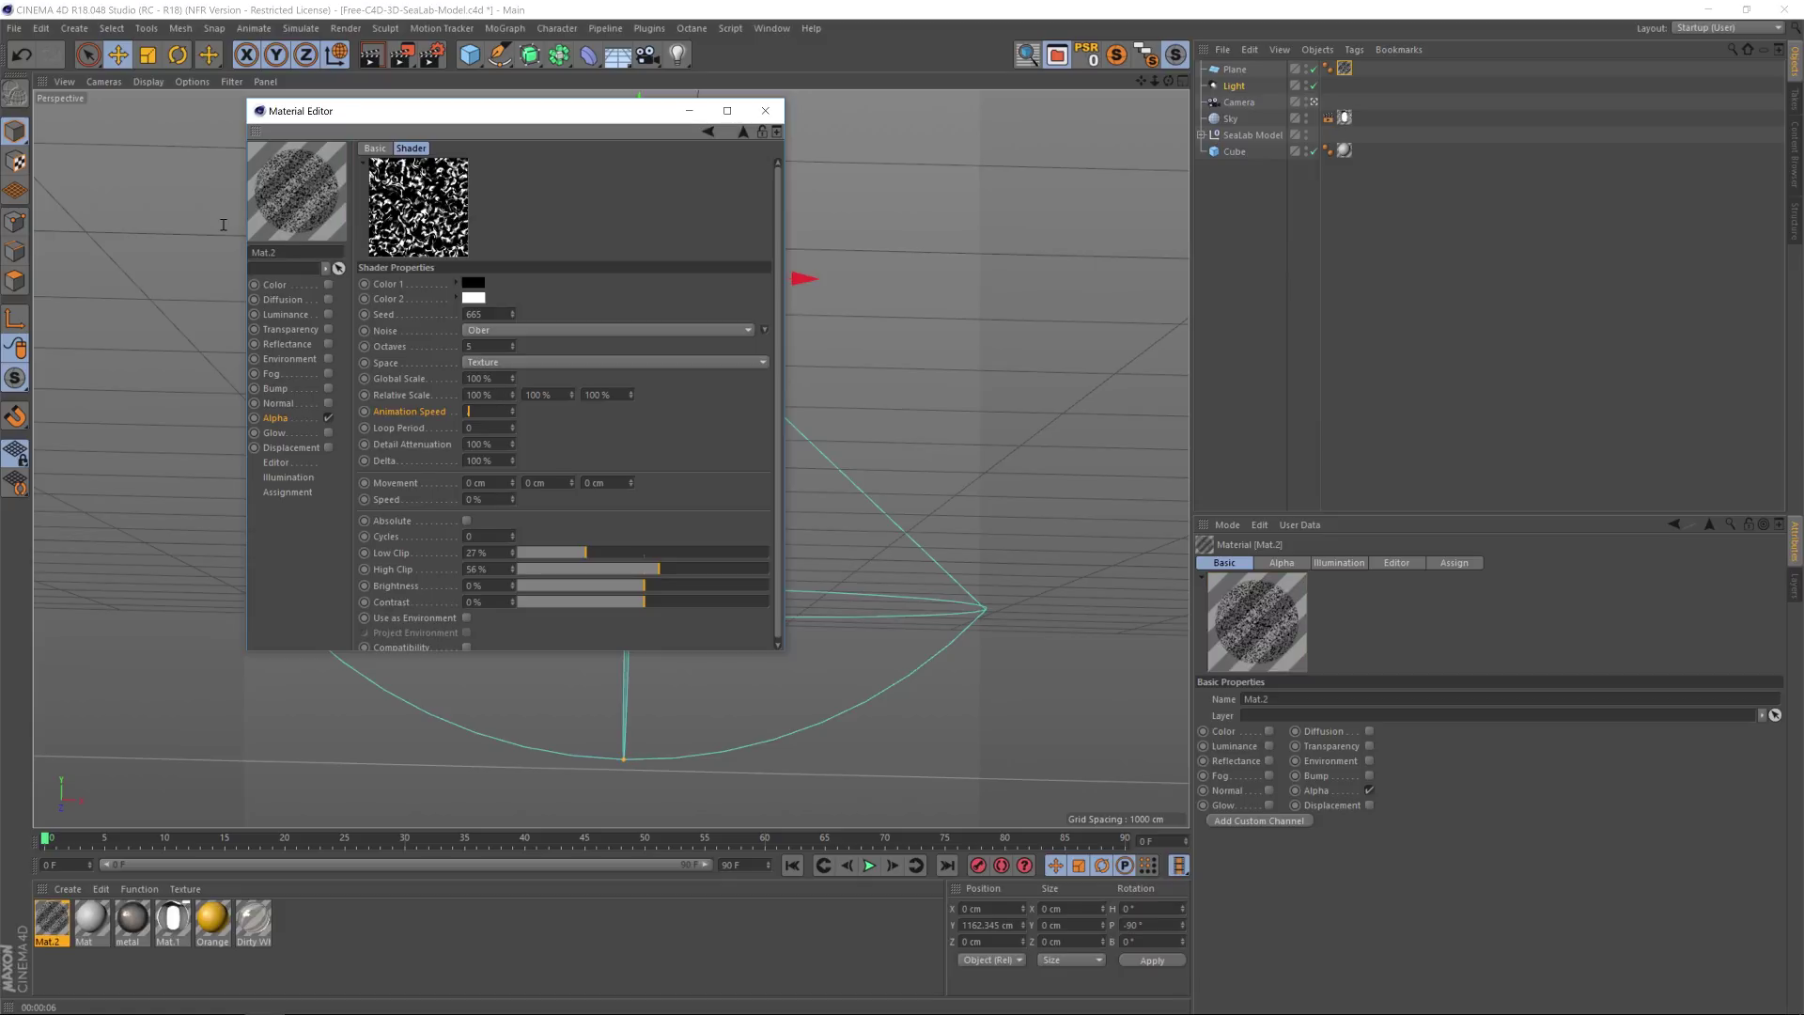
pyautogui.write('0.3')
pyautogui.press('Return')
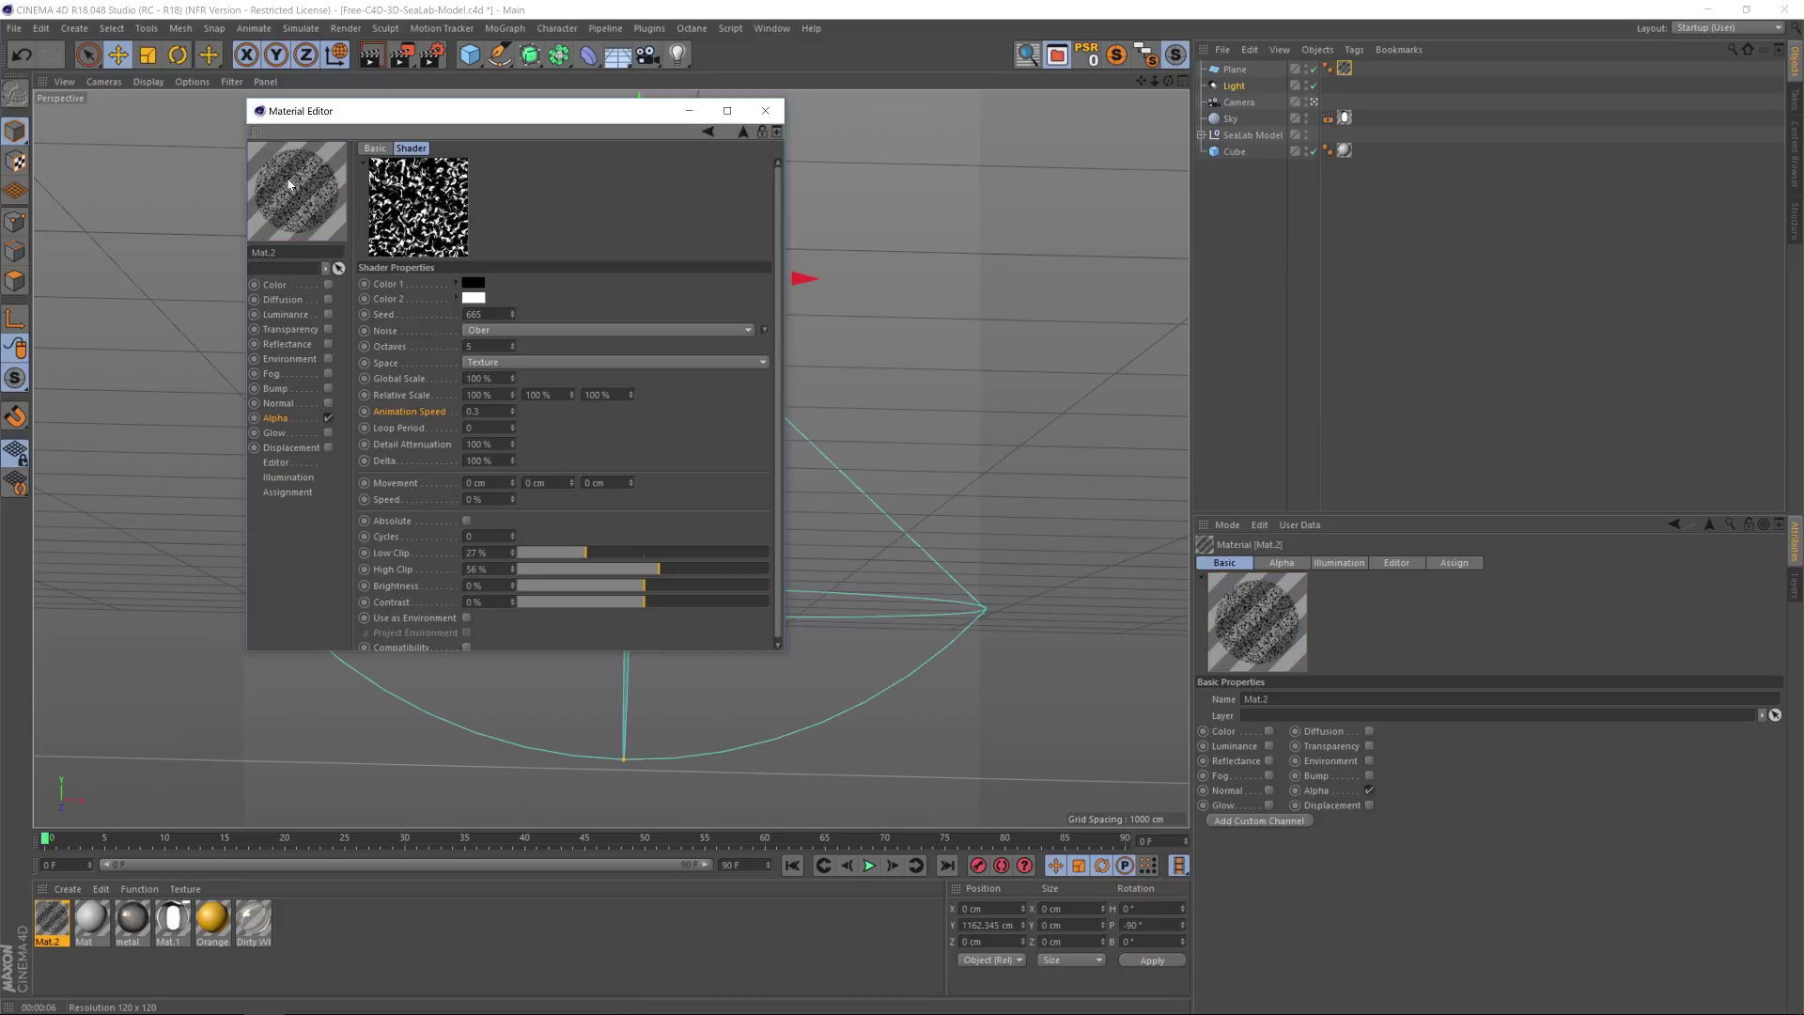
# Close Mat.2's settings and frame the sea lab model closer in the perspective view.
pyautogui.moveTo(329, 111); pyautogui.dragTo(1094, 135)
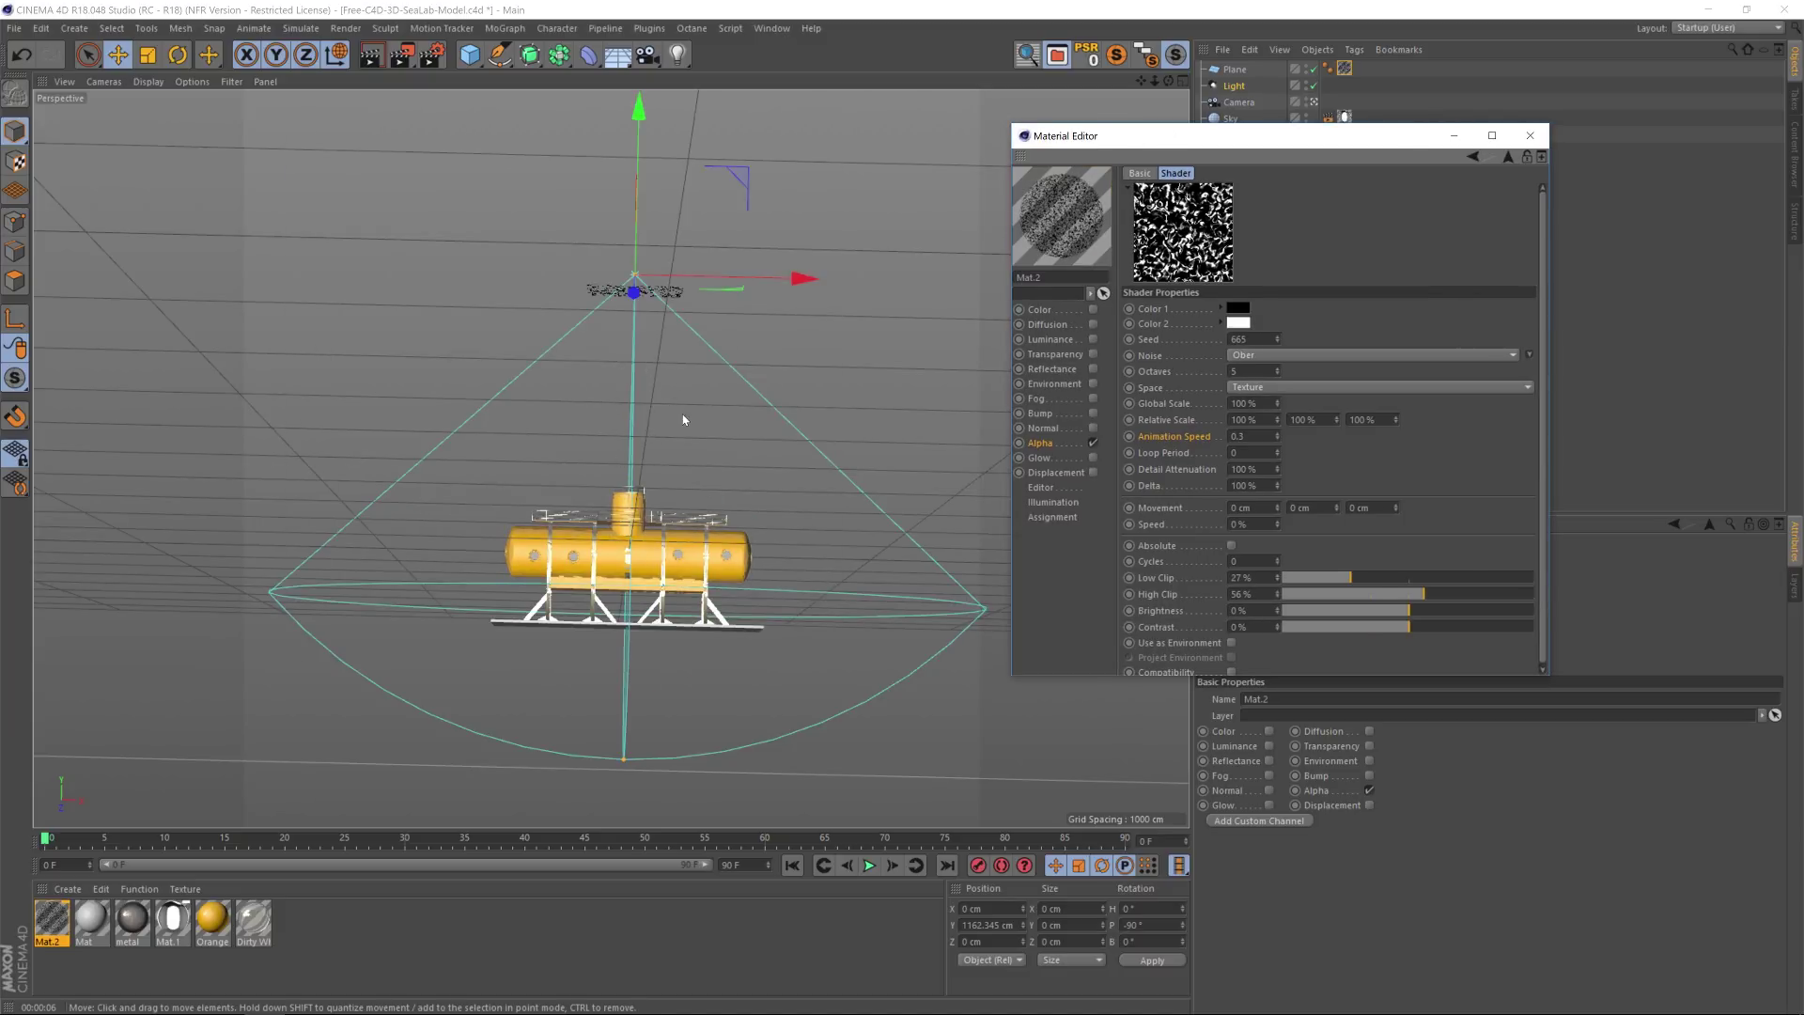
pyautogui.click(1529, 136)
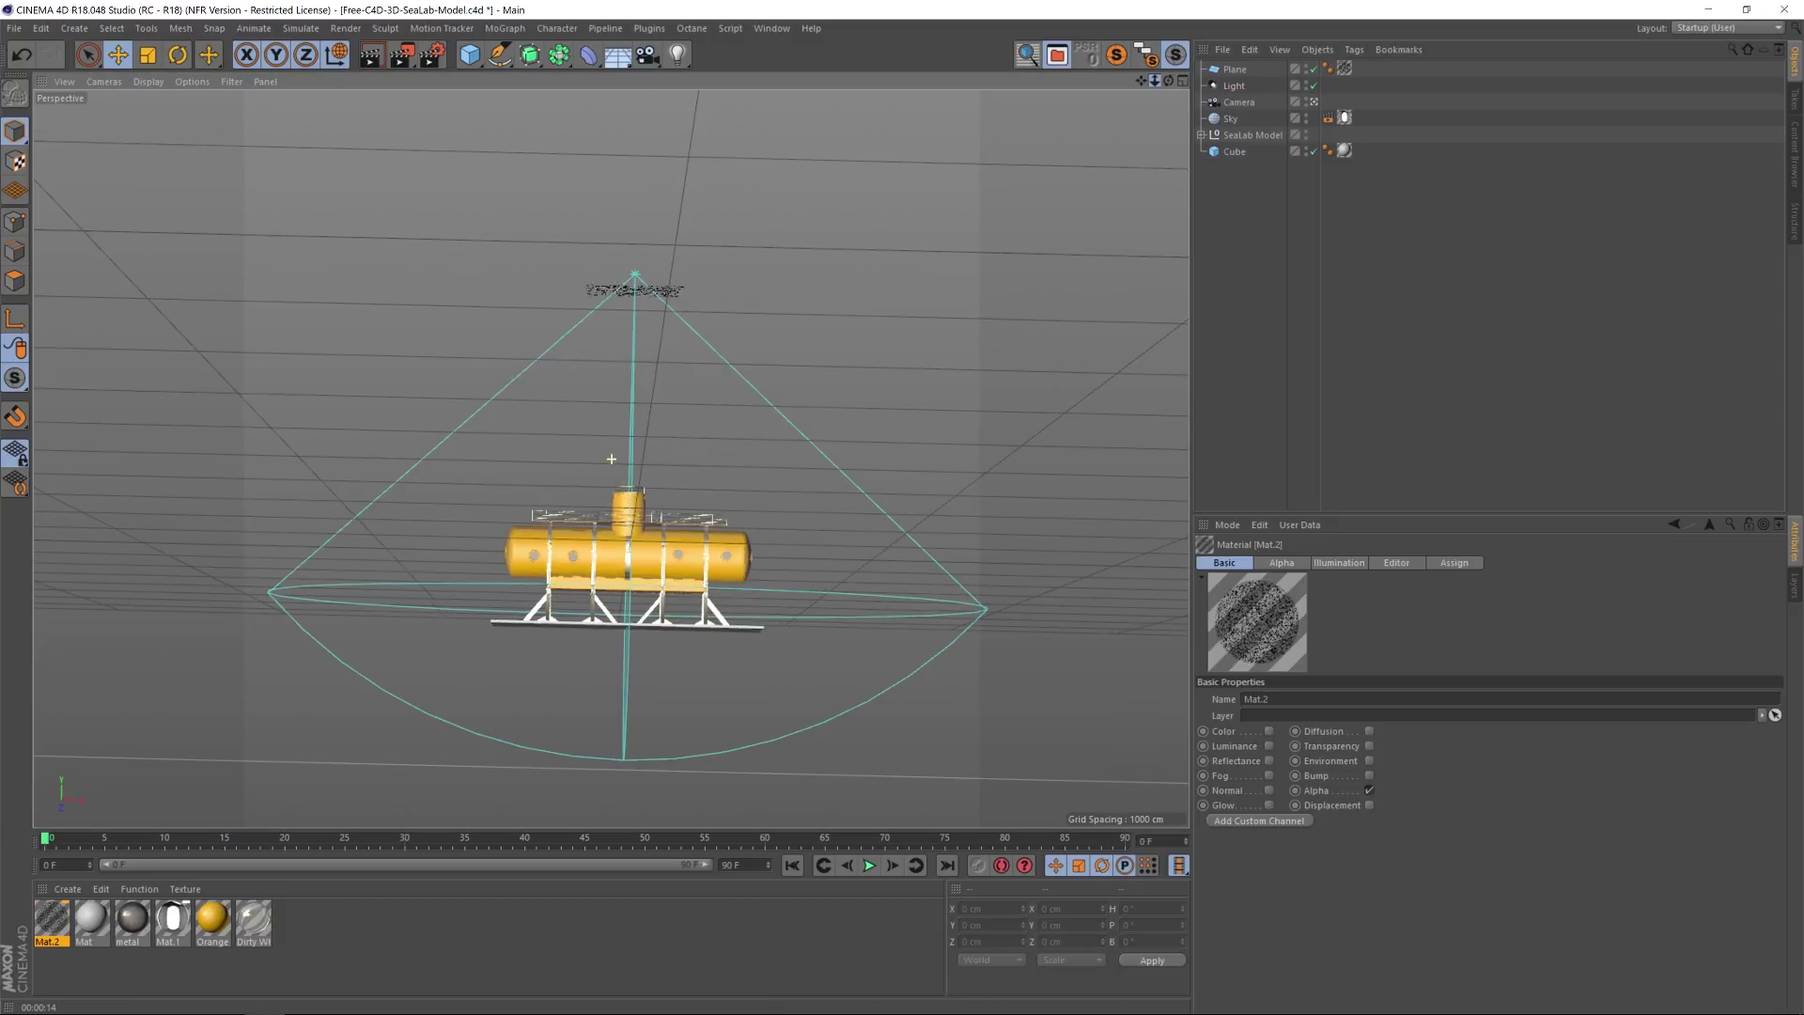
pyautogui.moveTo(1155, 81); pyautogui.dragTo(1106, 2)
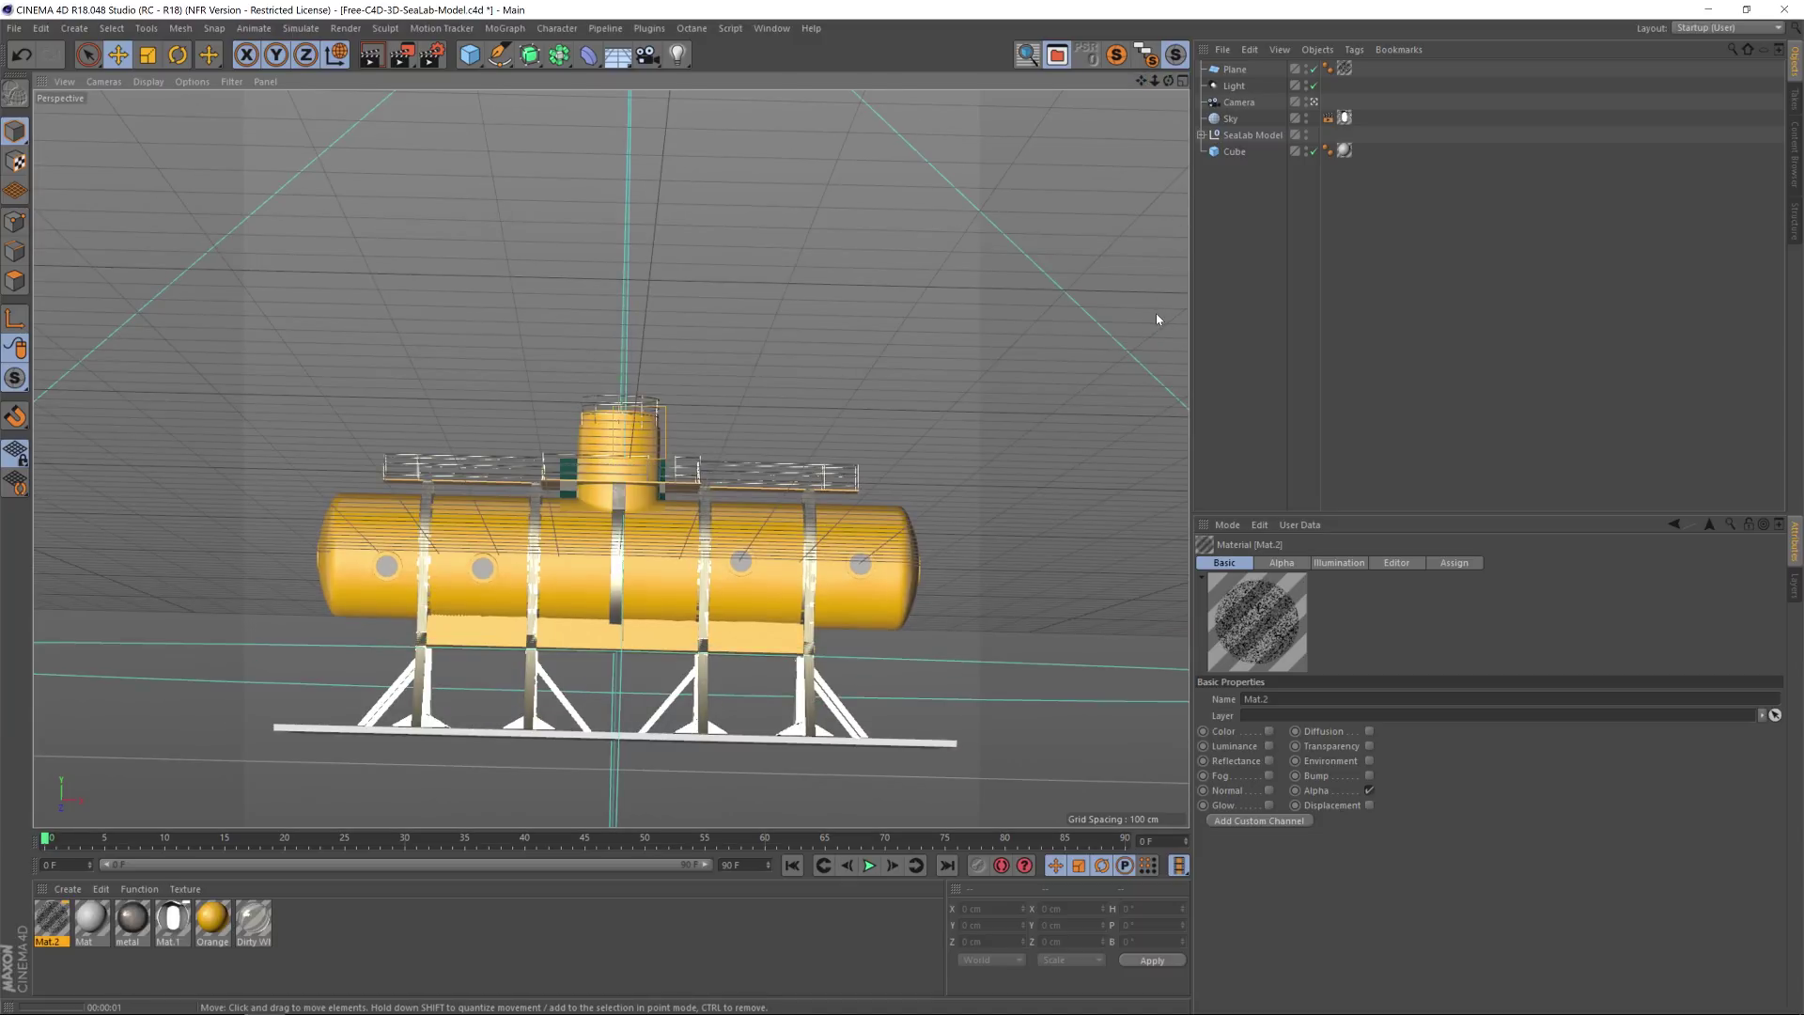